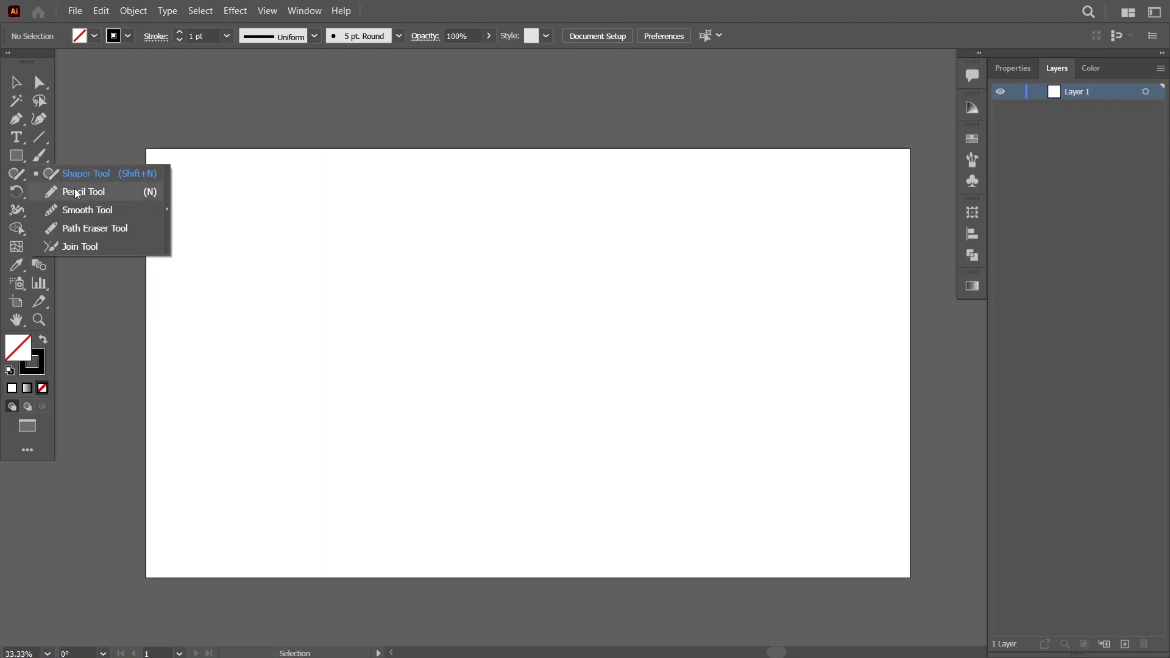
Draw a large unfilled circle, centre it on the artboard and set its stroke to 2 pt.
click(22, 156)
drag(21, 157, 93, 194)
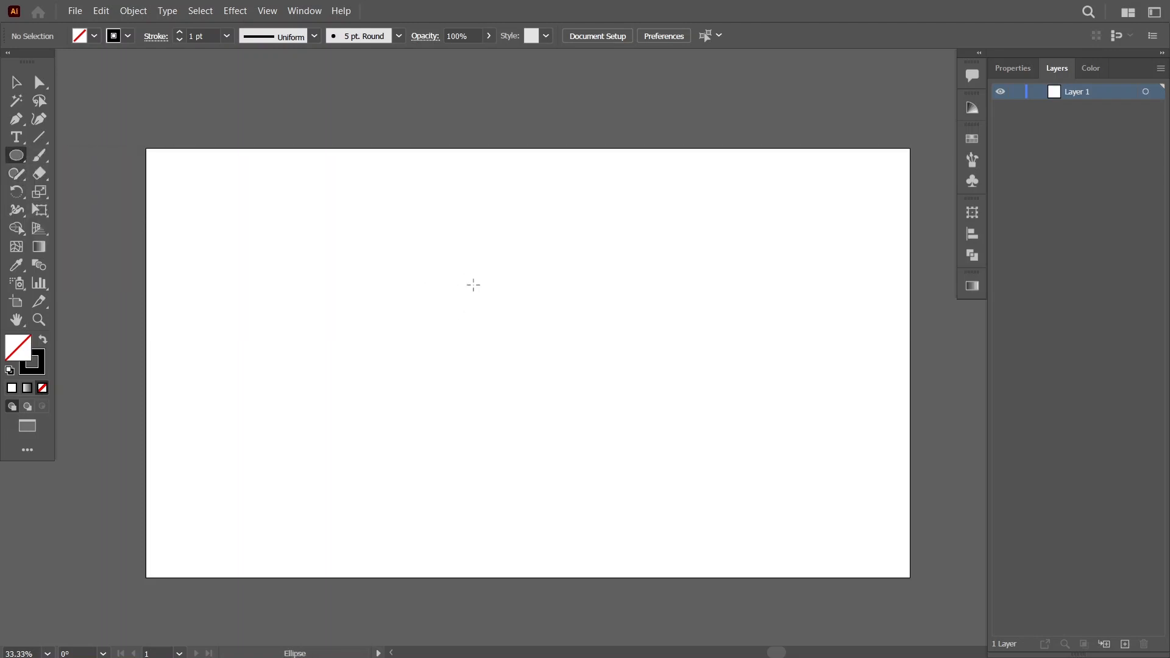
drag(515, 345, 654, 439)
key(v)
click(654, 36)
click(716, 36)
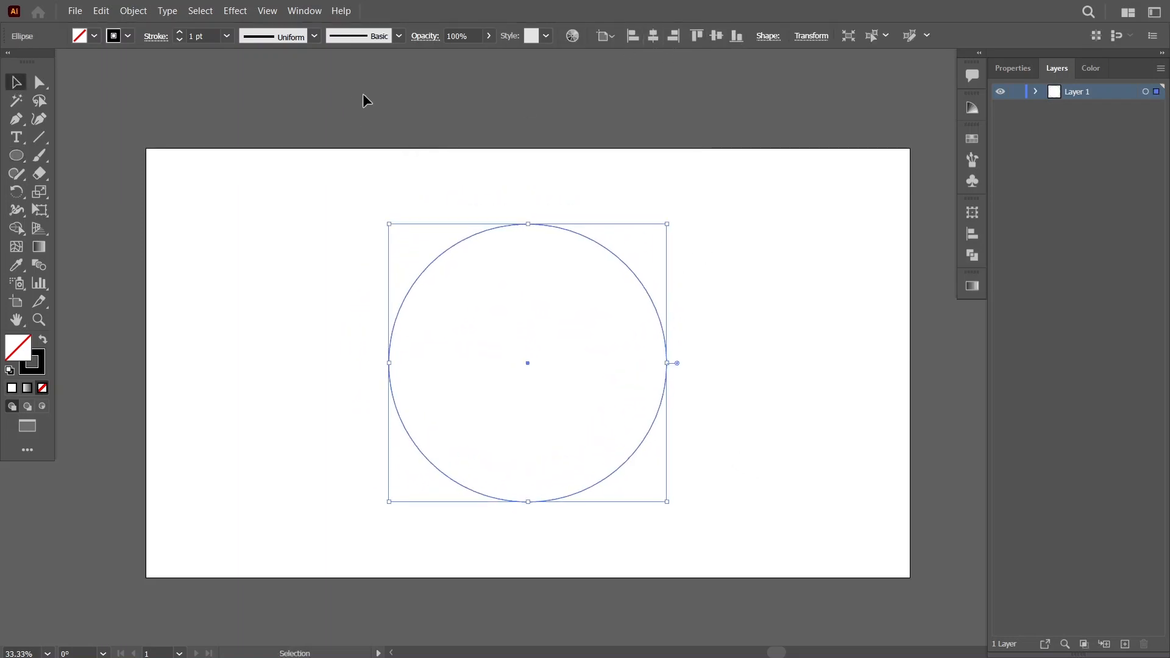
click(261, 185)
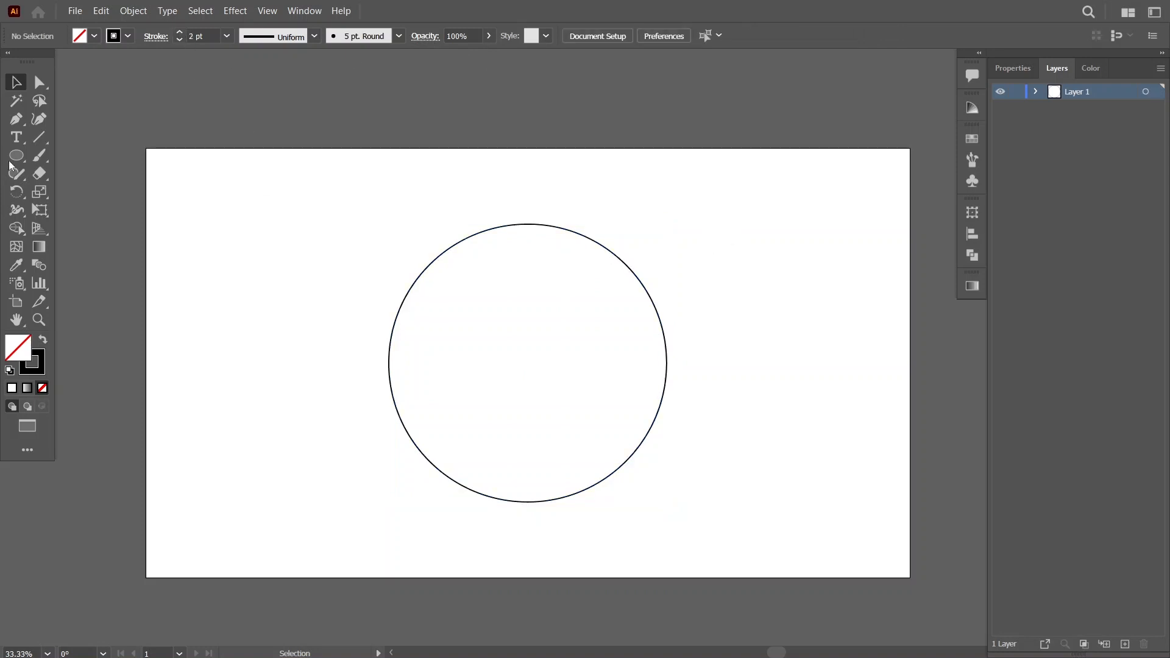
Draw a horizontal line through the circle's centre, spanning its full diameter from edge to edge.
click(39, 136)
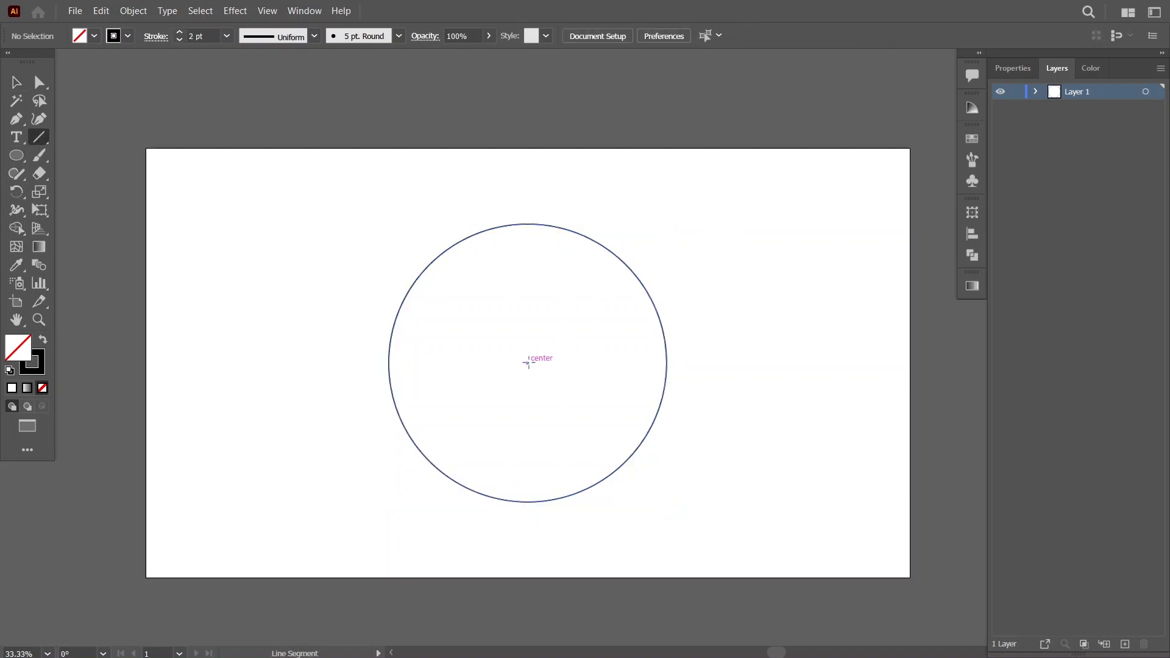
drag(528, 363, 667, 363)
drag(527, 362, 388, 363)
click(17, 83)
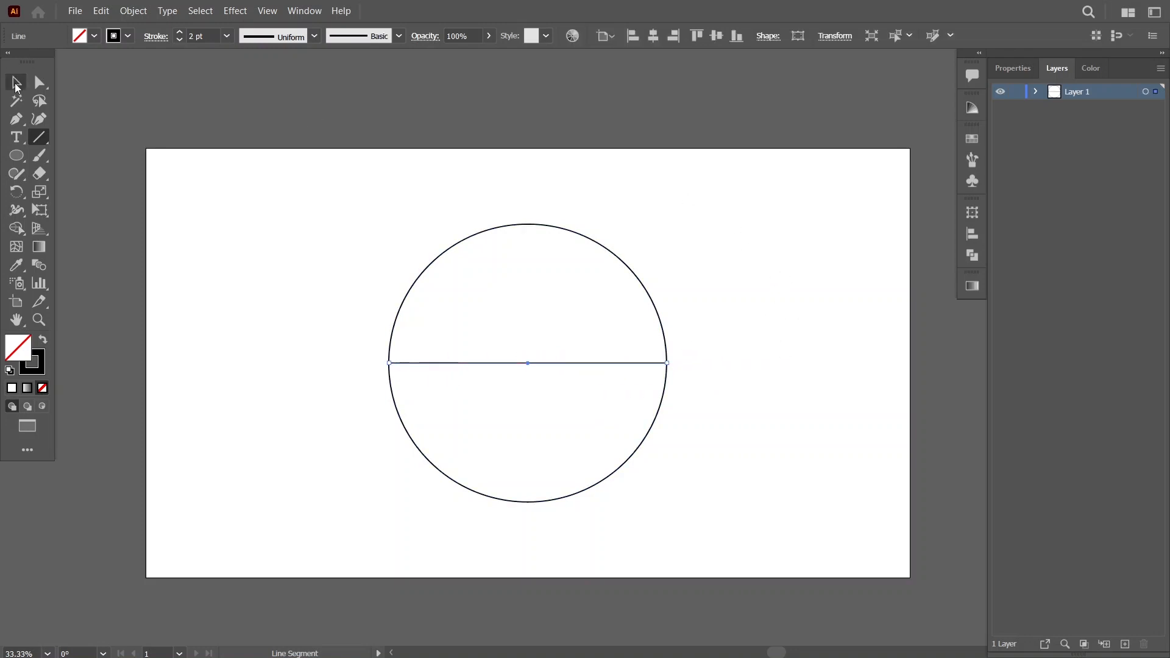
click(392, 350)
Draw a small circle in the right part of the big circle's upper half as the sun.
click(16, 155)
drag(582, 295, 608, 321)
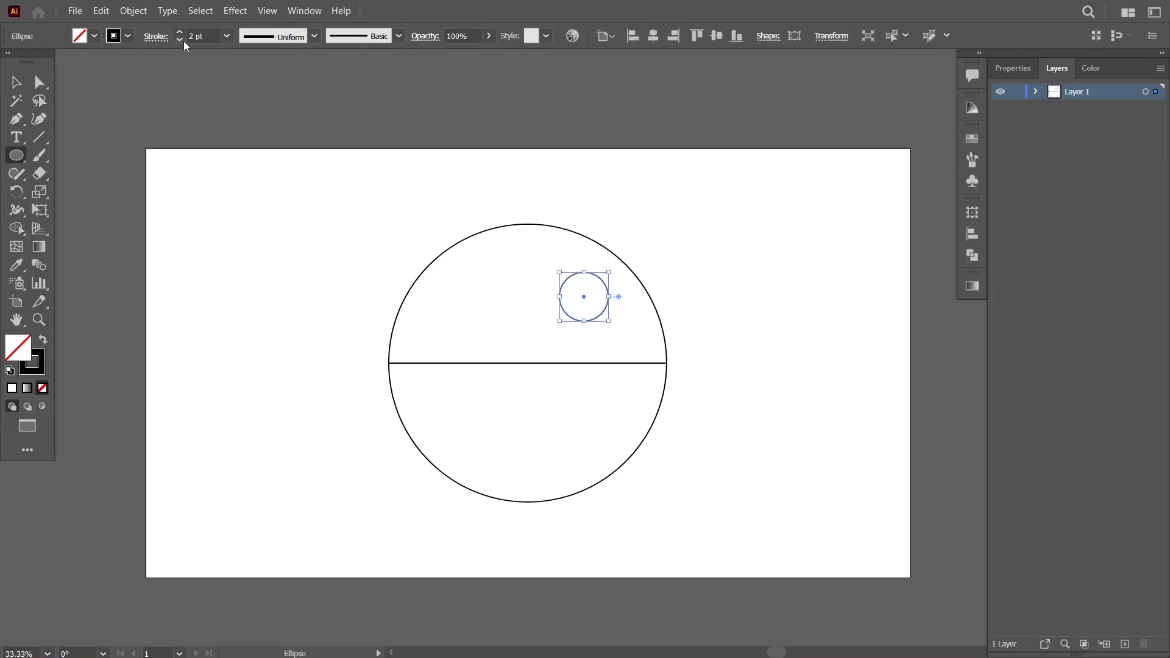
key(p)
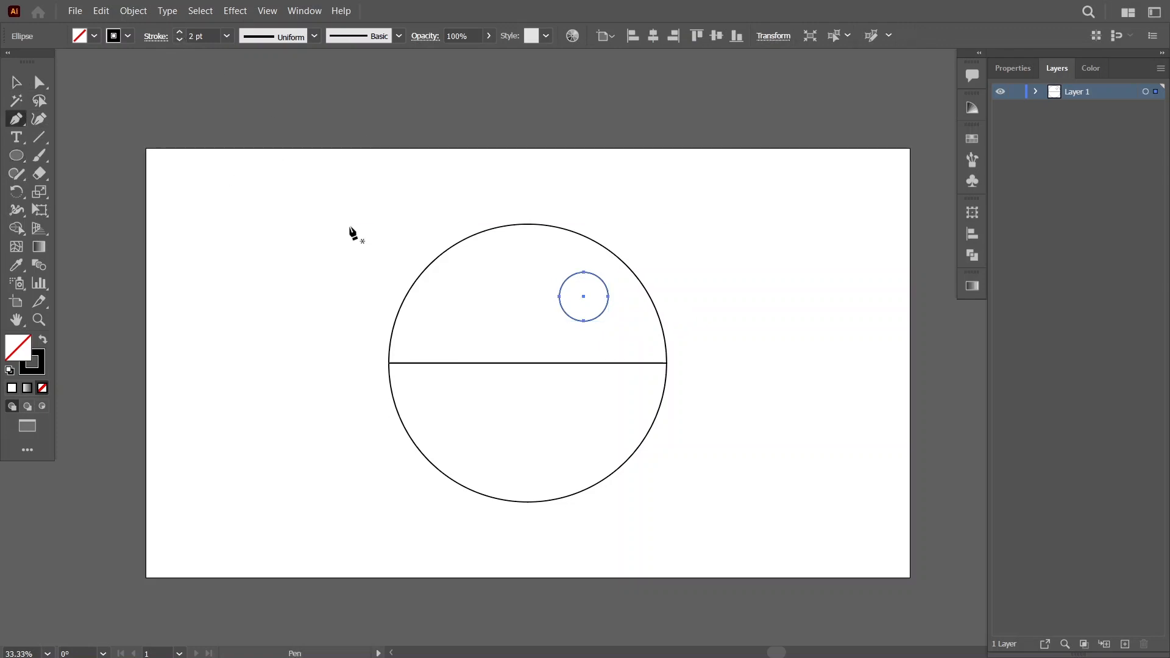
click(16, 82)
Choose the rough charcoal brush and paint a vertical tree trunk beside the big circle with a 3 pt stroke.
click(399, 36)
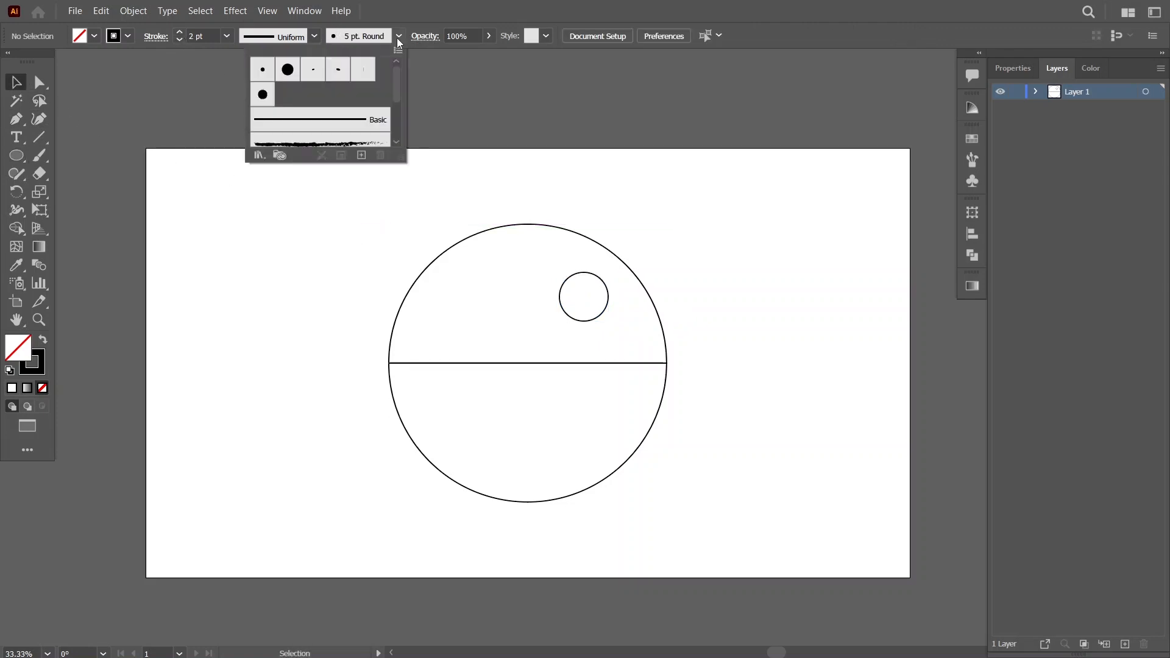
scroll(350, 114, down, 1)
click(289, 102)
click(39, 156)
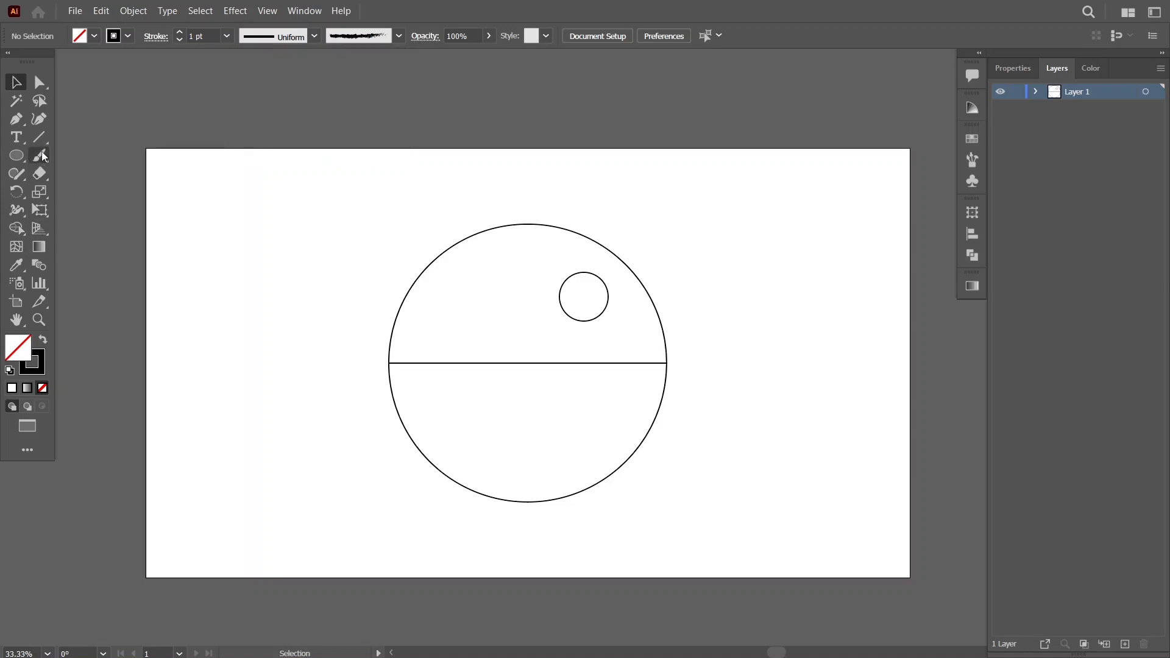
drag(242, 435, 245, 240)
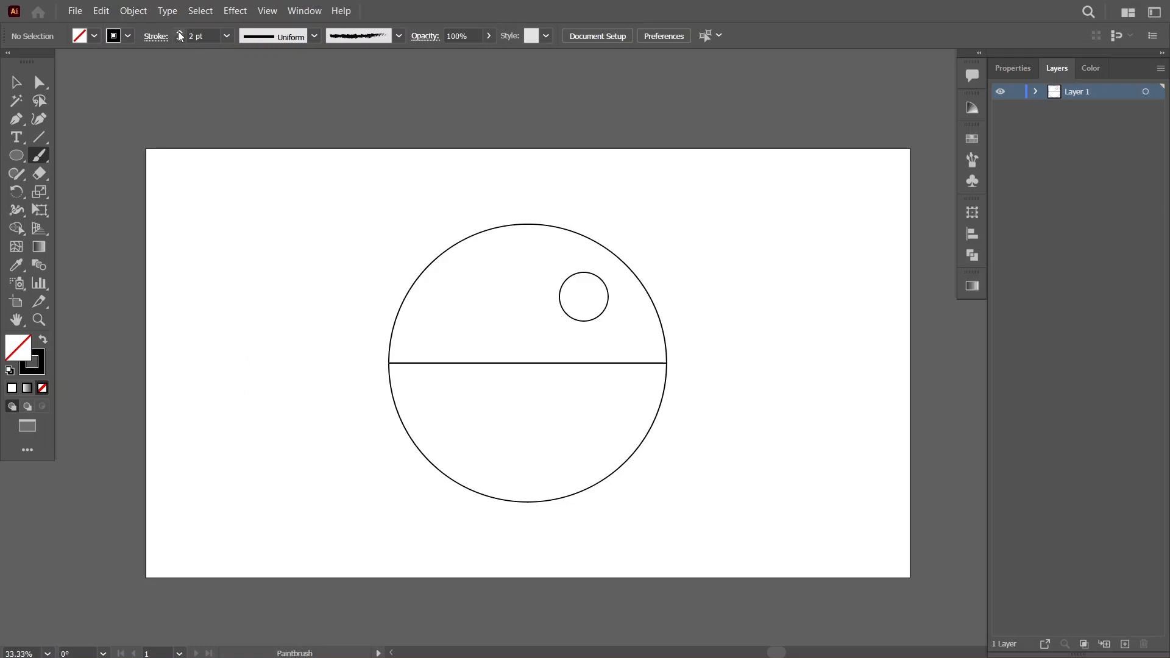
drag(211, 426, 214, 240)
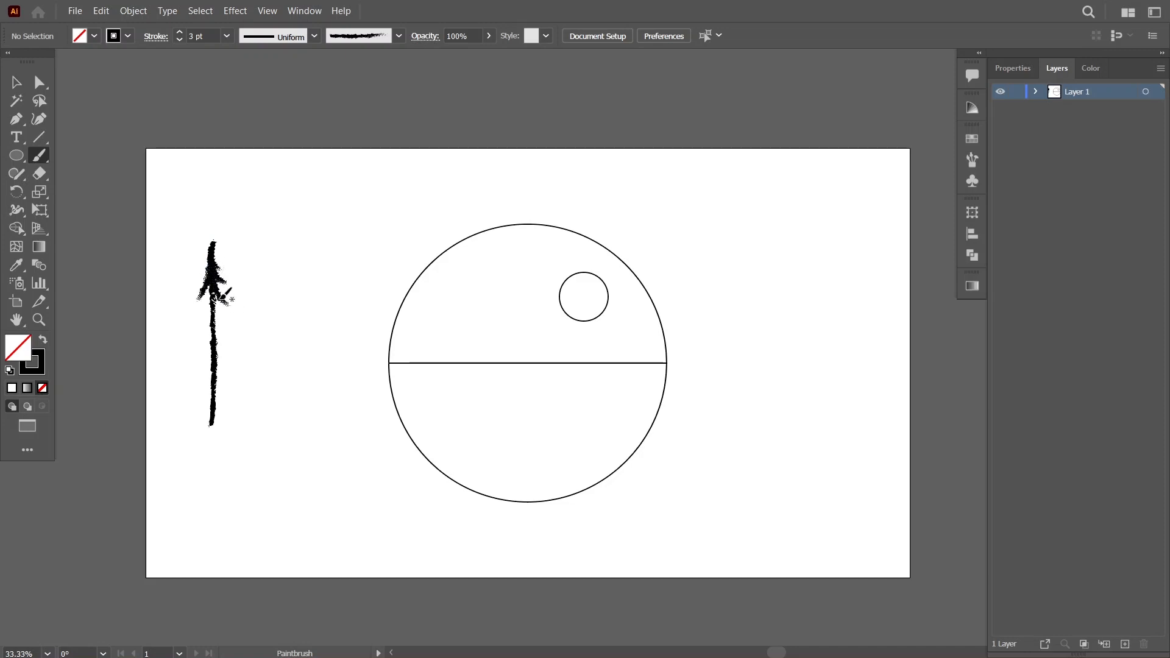
Paint downward-sloping branches along both sides of the trunk, widening toward the base to form a pine tree.
drag(199, 328, 199, 328)
drag(202, 351, 202, 352)
drag(212, 324, 237, 366)
drag(212, 333, 193, 379)
mouse_move(213, 345)
mouse_down()
mouse_move(224, 374)
mouse_move(202, 393)
mouse_move(238, 396)
mouse_move(244, 416)
mouse_move(190, 389)
mouse_move(212, 344)
mouse_move(188, 365)
mouse_up()
drag(212, 307, 197, 342)
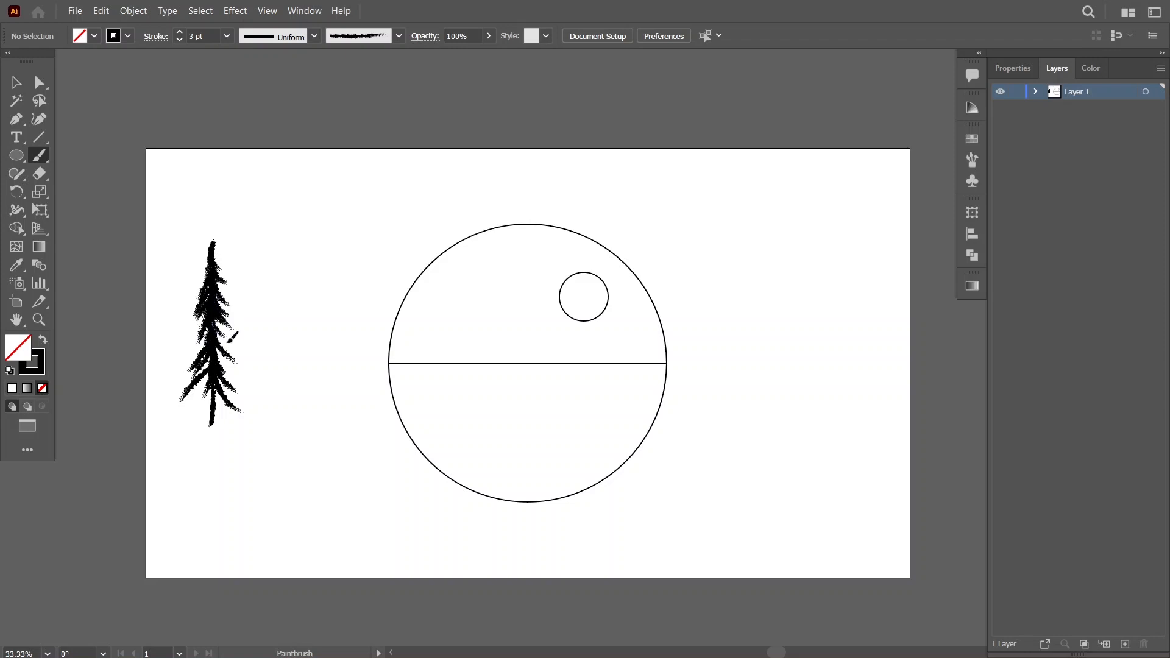
Scale the whole pine tree down, stand it on the horizon line in the left part and set its stroke to 1 pt.
click(17, 82)
drag(188, 229, 237, 290)
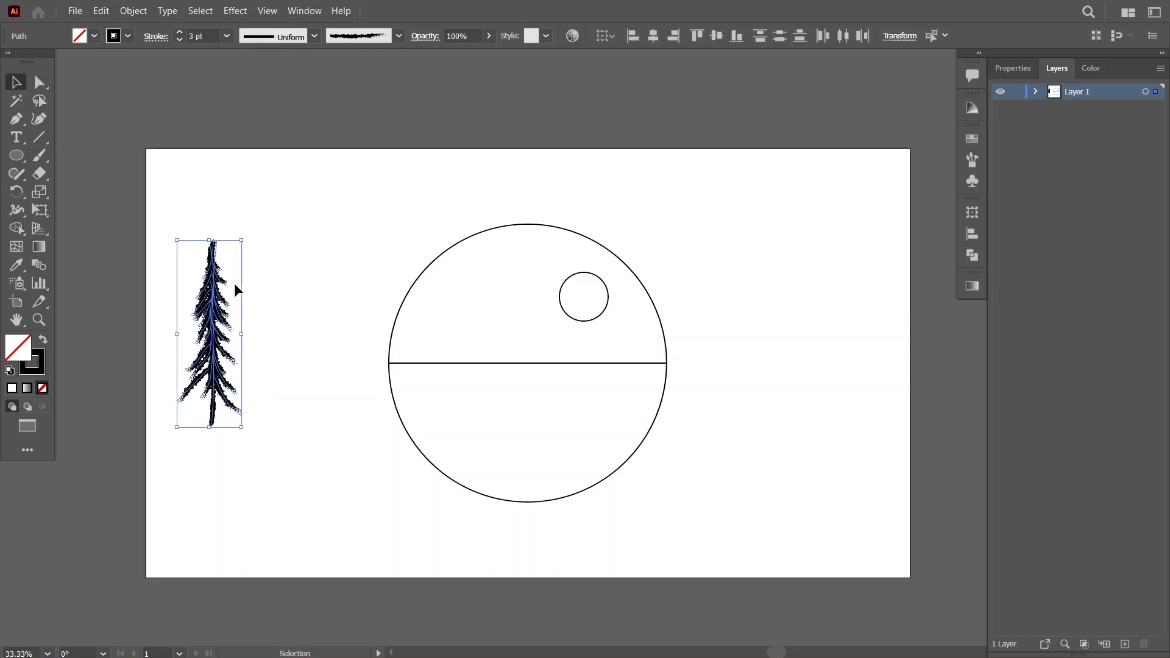
drag(214, 334, 479, 282)
drag(509, 189, 465, 334)
drag(461, 350, 461, 348)
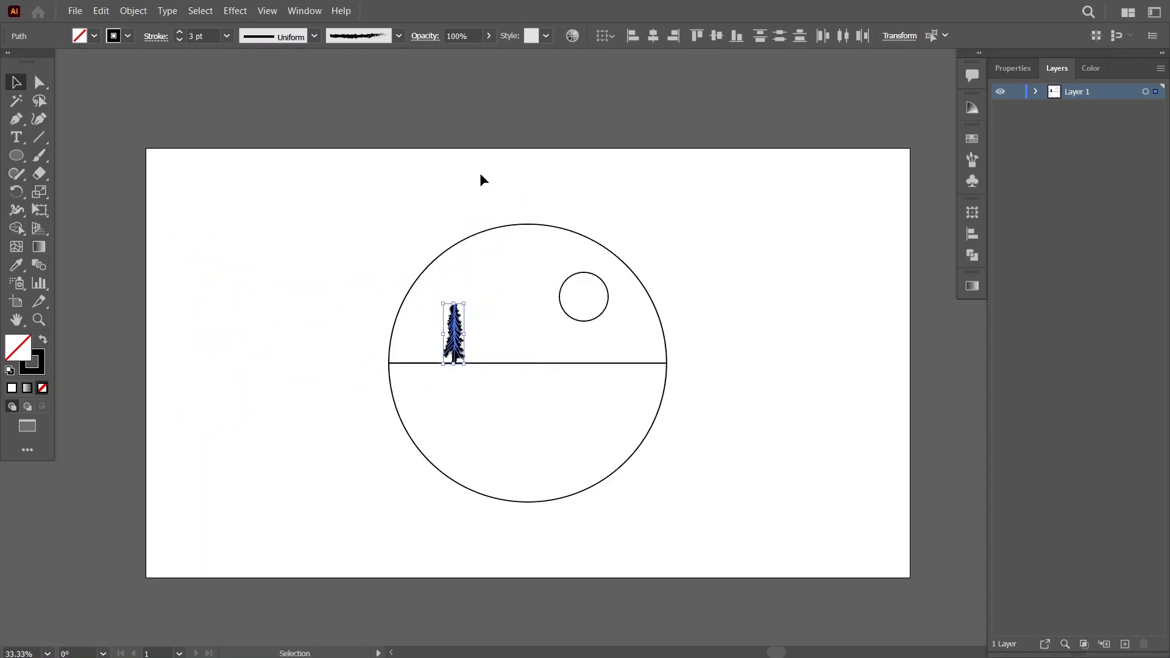
click(180, 39)
click(180, 39)
click(350, 286)
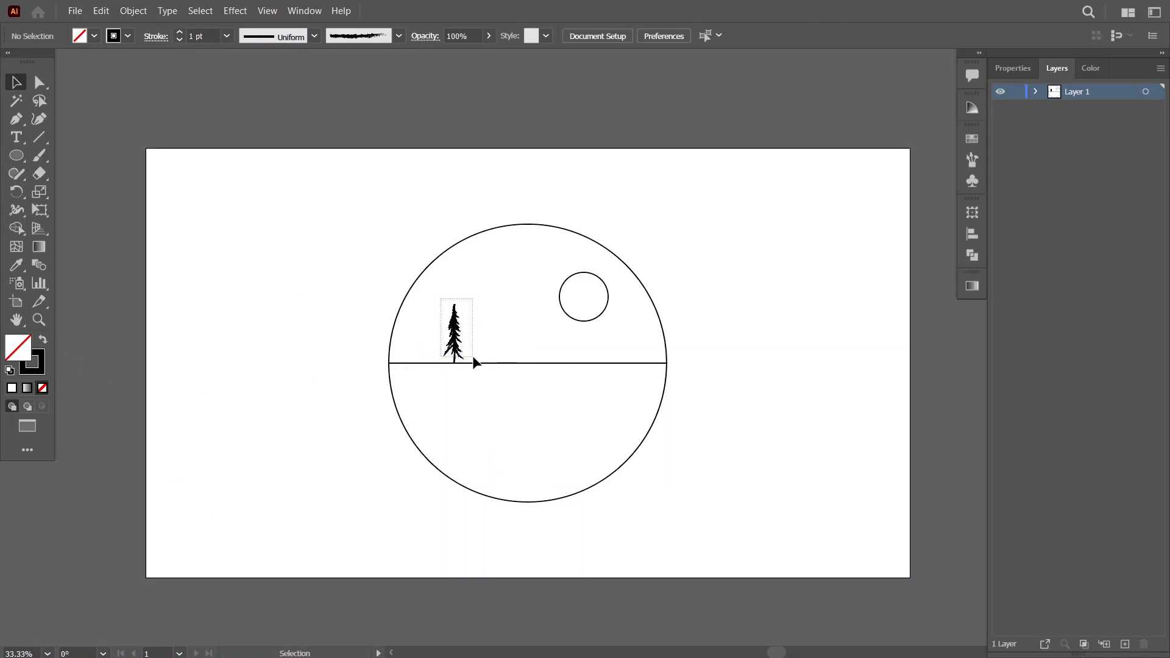
Place a smaller copy of the tree on the horizon to the left of the original.
click(458, 340)
drag(457, 342, 425, 344)
drag(426, 304, 431, 353)
click(510, 335)
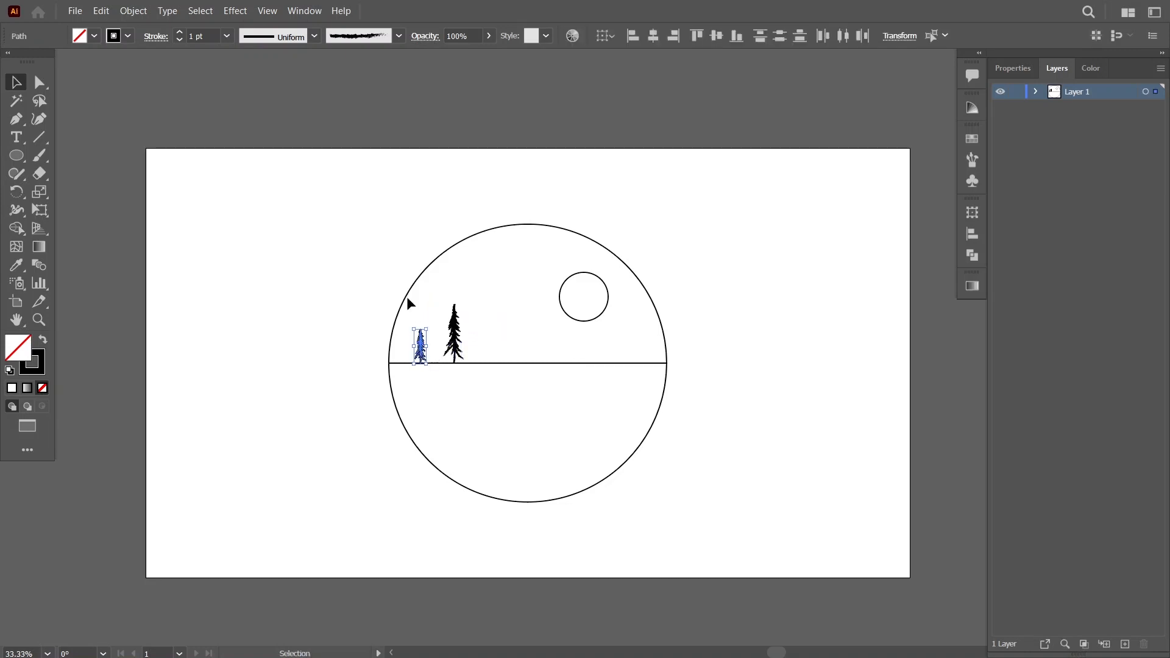
click(522, 349)
Add two progressively smaller tree copies on the horizon to the right of the original, with strokes of 0.5 pt and 0.25 pt.
mouse_move(456, 334)
mouse_down()
mouse_move(485, 333)
mouse_move(491, 304)
mouse_move(485, 316)
mouse_up()
click(179, 40)
click(180, 39)
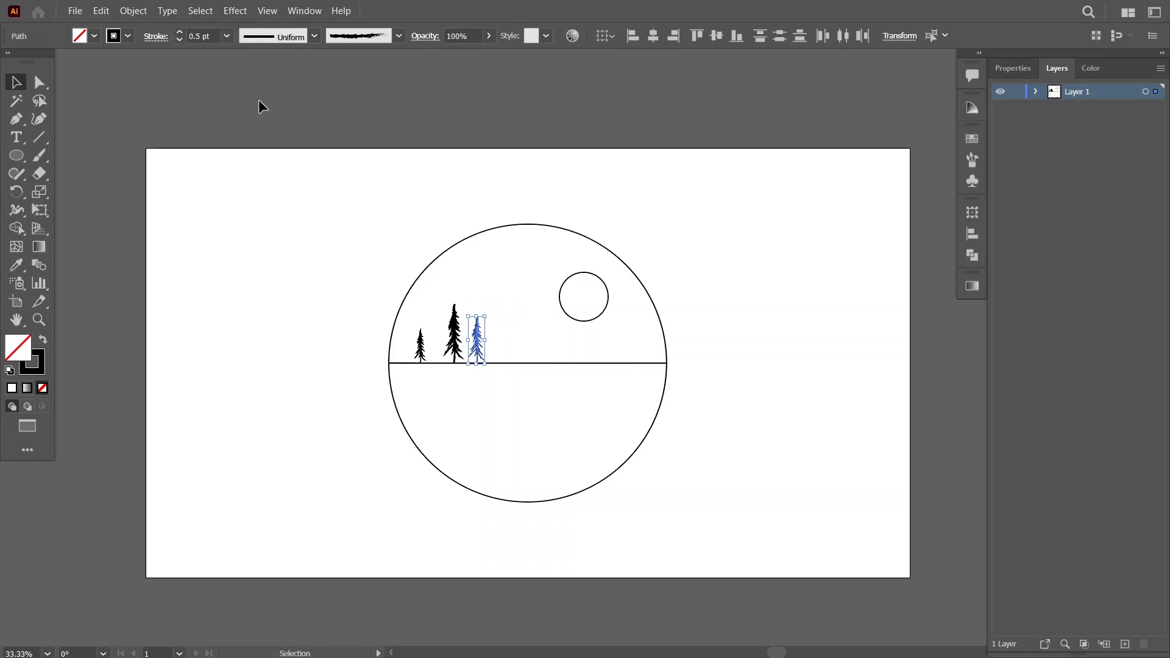
click(518, 341)
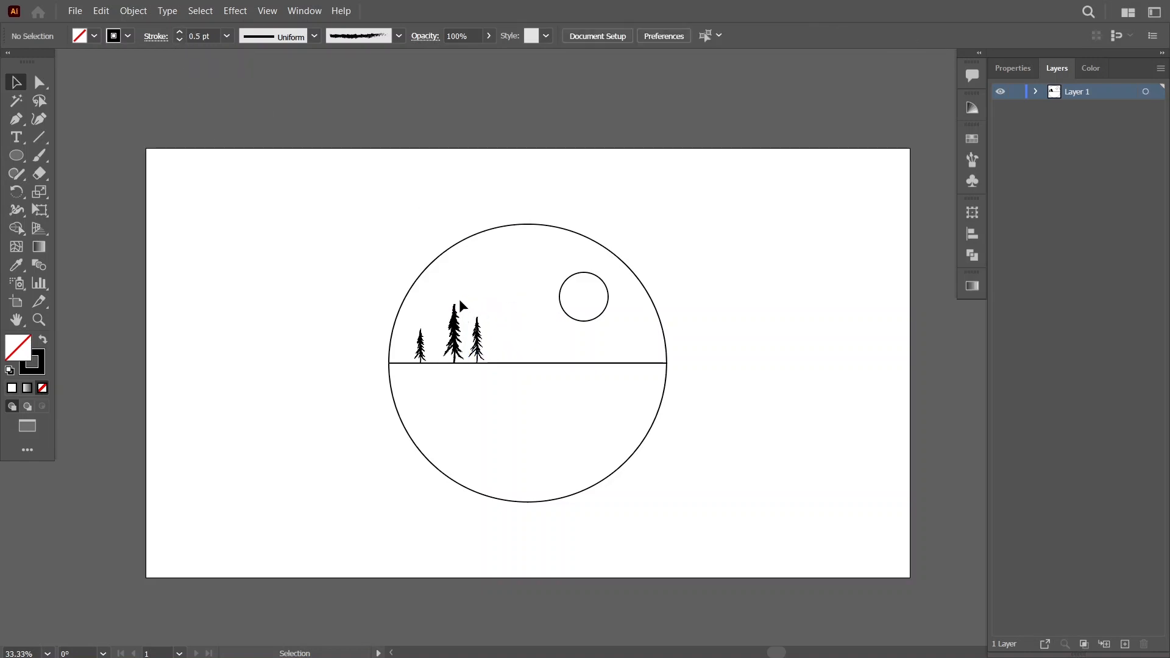
drag(479, 343, 515, 335)
click(150, 452)
Swap the sun circle's fill and stroke so it is solid black with no outline.
click(579, 321)
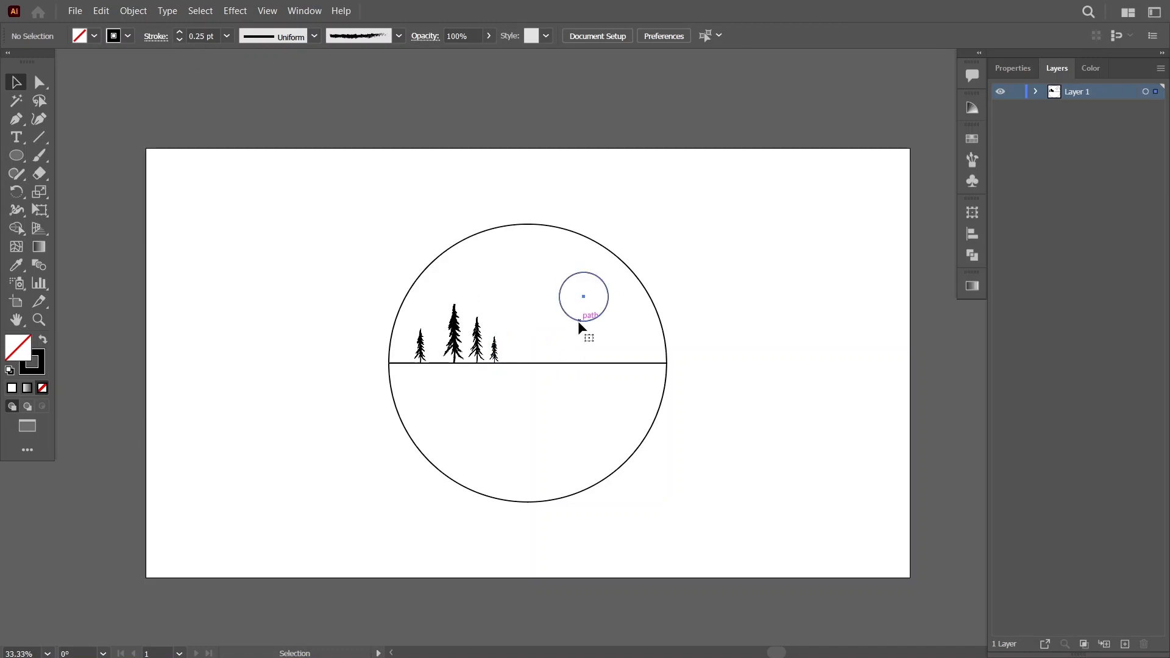
click(42, 341)
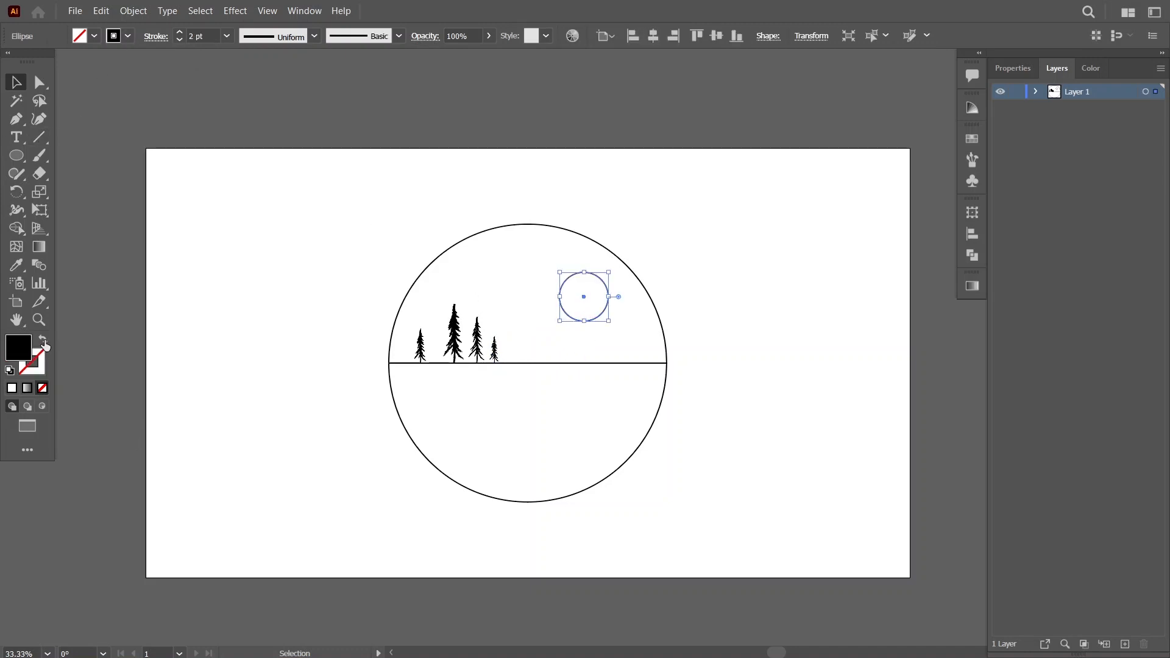
click(304, 241)
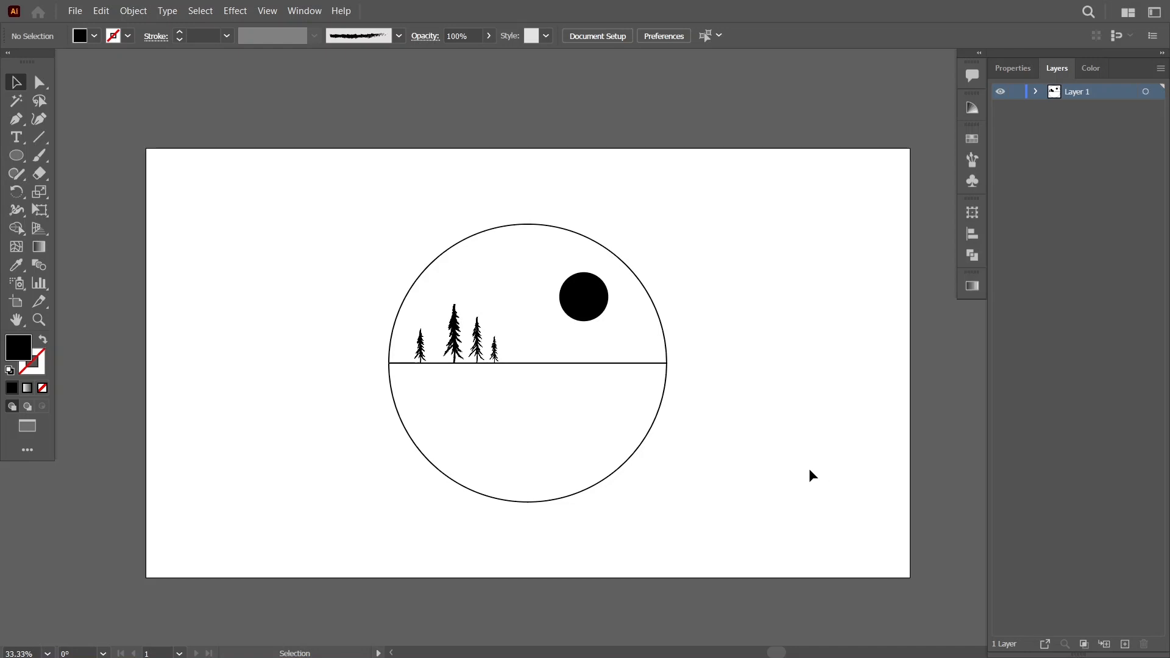
Split the big circle along the horizon line into upper and lower halves with Shape Builder.
click(426, 272)
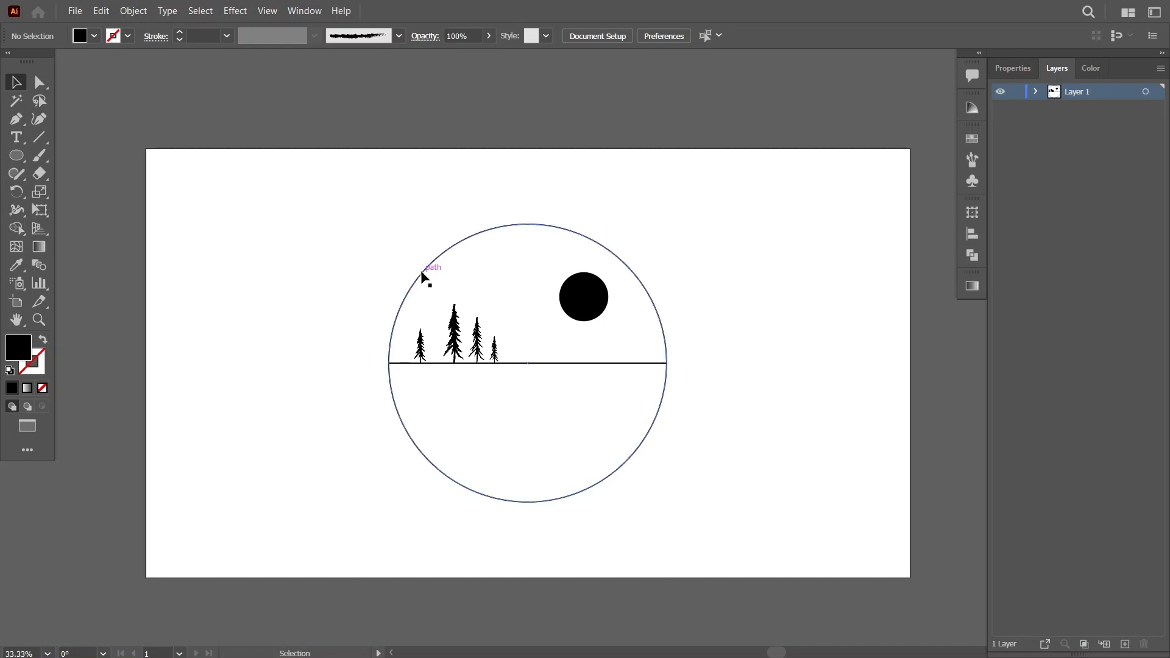
shift+click(592, 364)
key(shift+m)
click(566, 452)
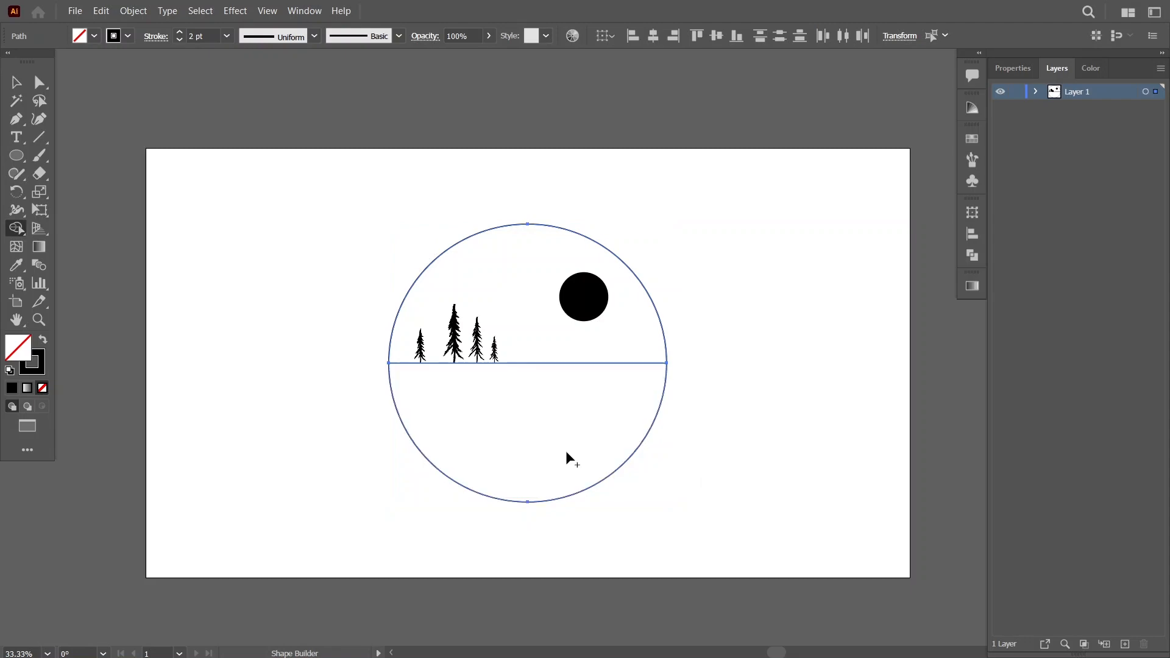
click(535, 318)
key(v)
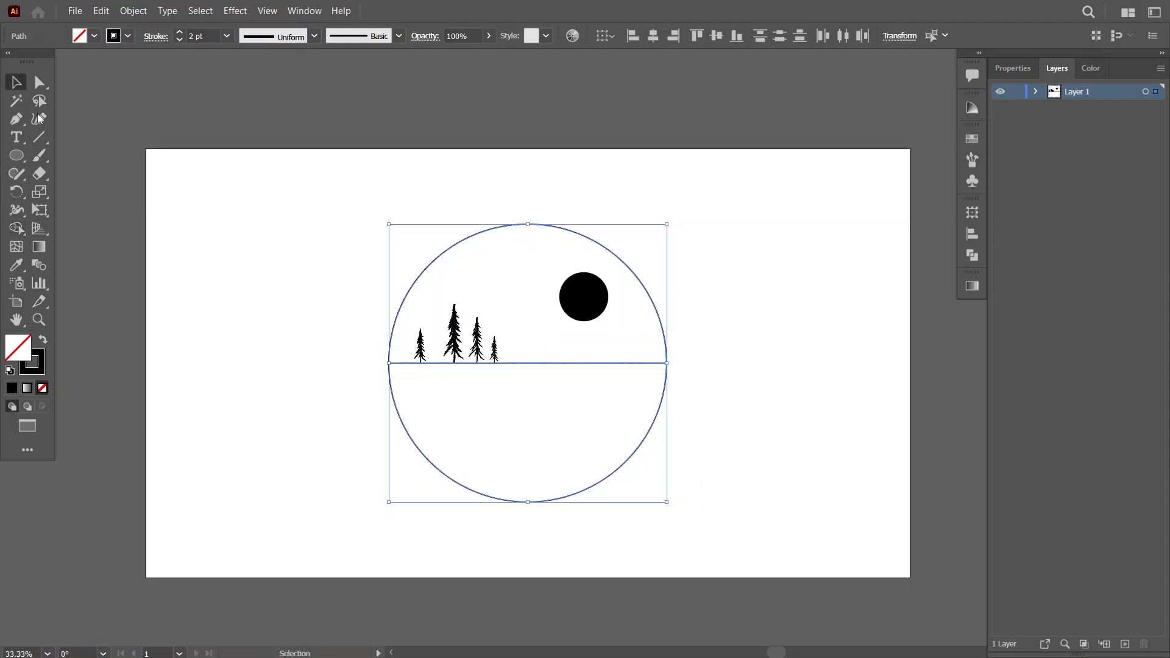
Fill the lower half-circle with black and no stroke, and reset the drawing colours to no fill with a black stroke.
click(426, 260)
click(632, 452)
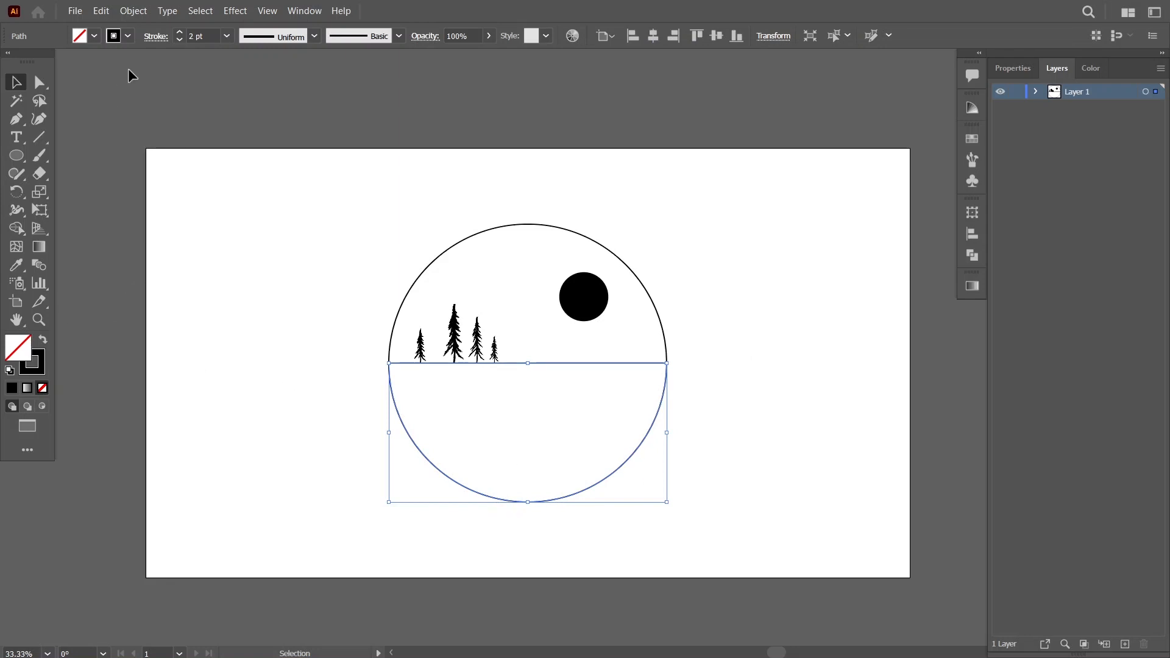
click(42, 340)
click(221, 280)
click(43, 340)
click(94, 36)
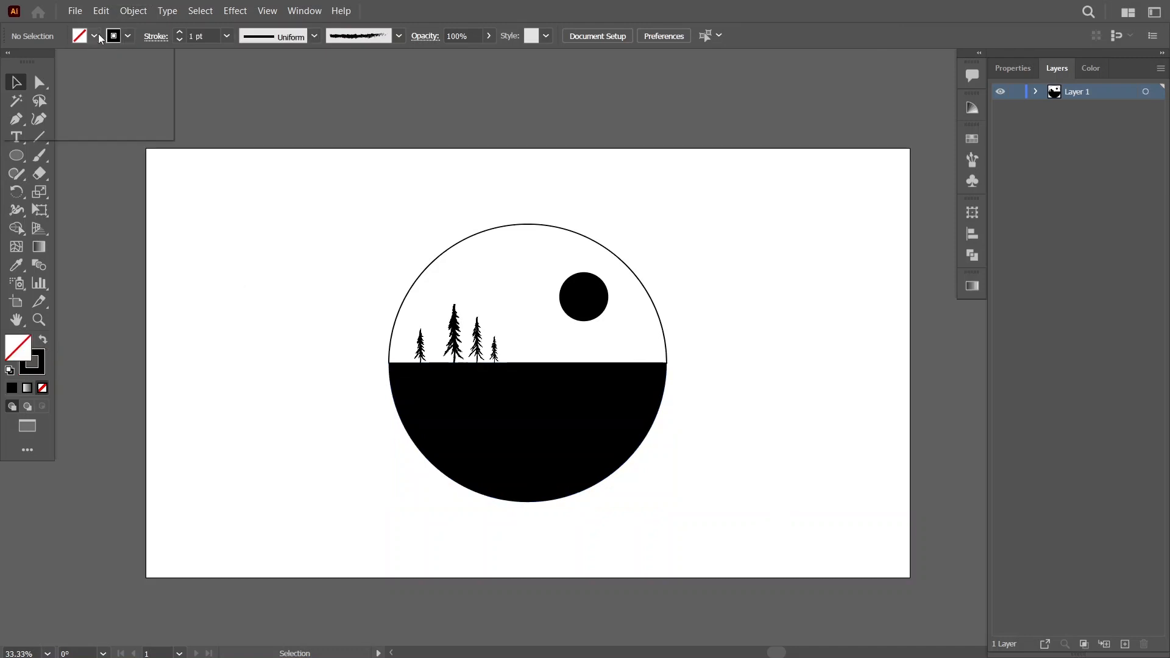
click(43, 62)
click(234, 330)
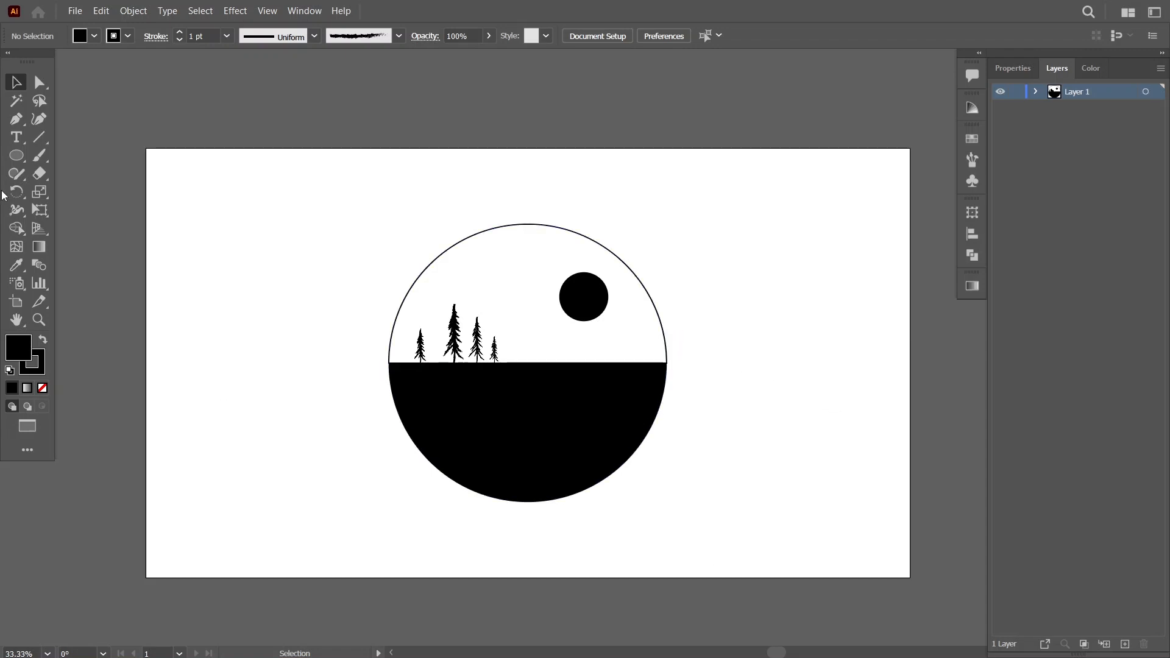
Draw an unfilled black-outlined circle left of the artwork and overlap it with a copy offset up and to the right.
key(l)
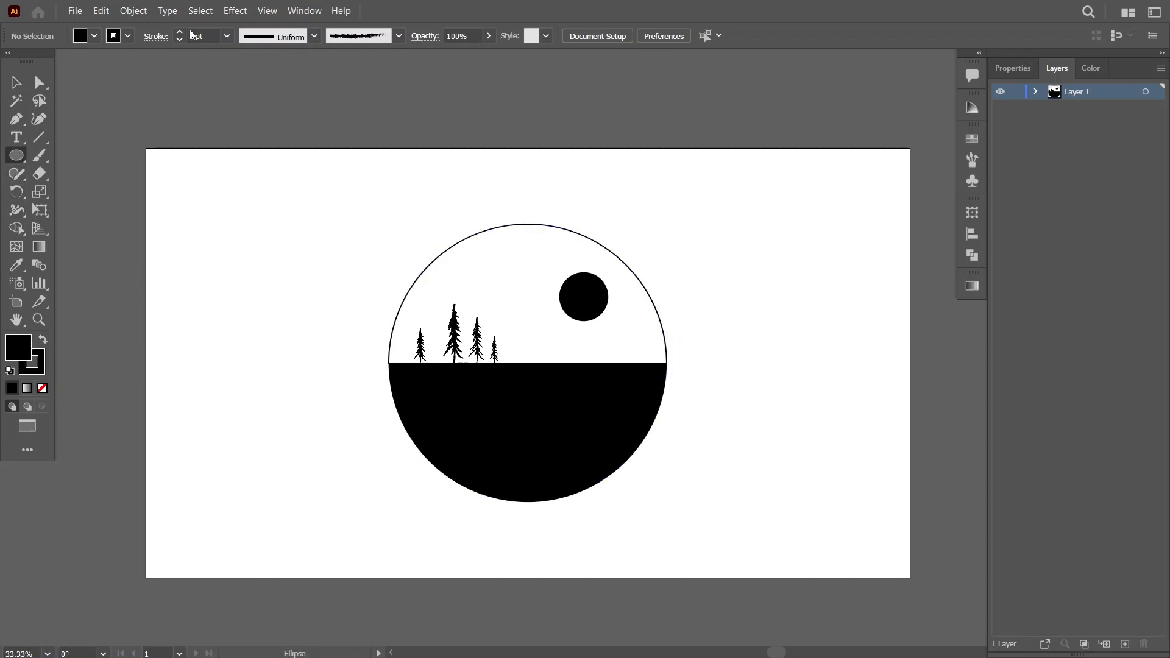
click(94, 36)
click(14, 70)
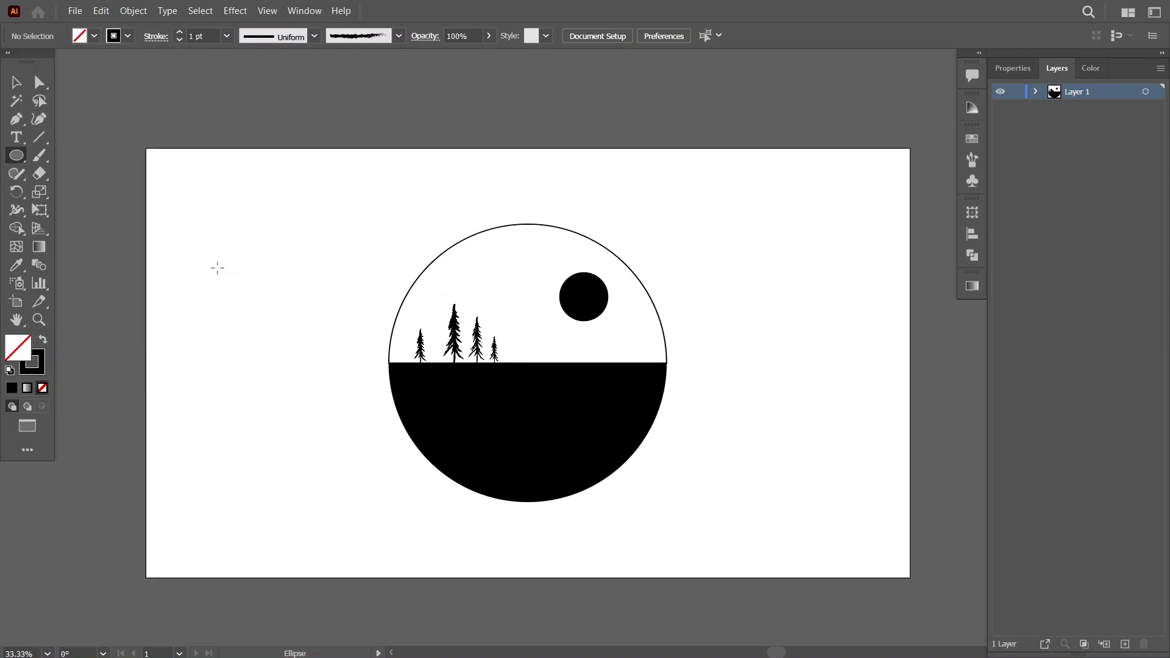
drag(235, 267, 266, 301)
click(16, 82)
click(277, 252)
drag(263, 253, 284, 324)
click(321, 272)
Cut the offset copy away with Shape Builder to leave a crescent moon.
key(shift+m)
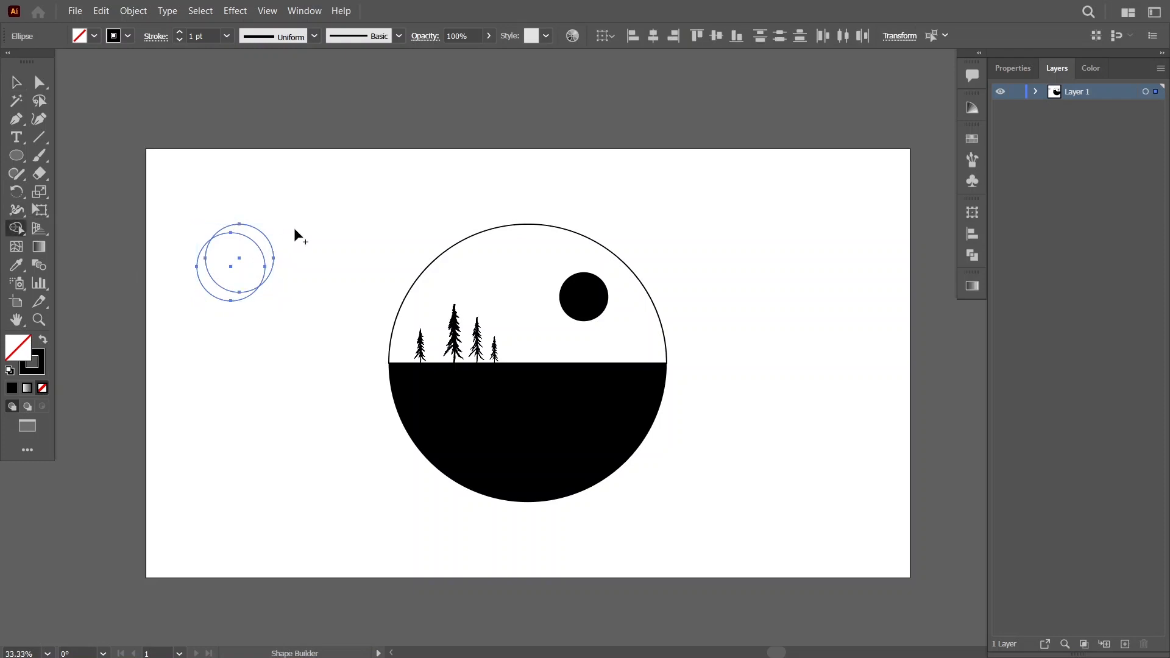
drag(247, 259, 250, 262)
key(v)
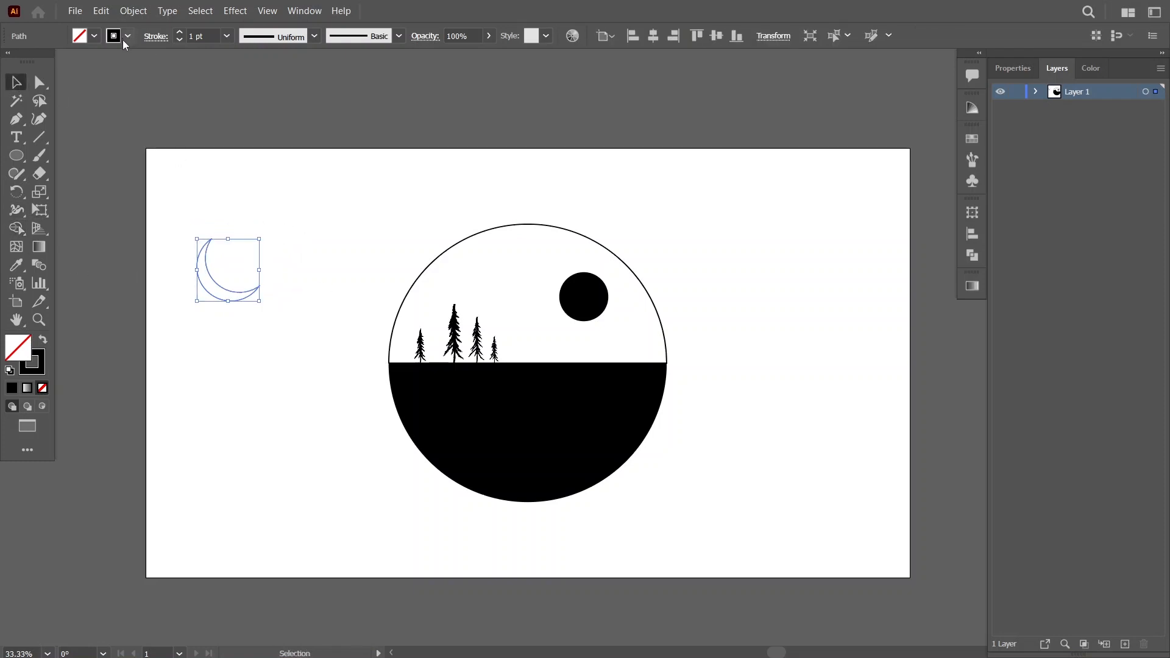
Give the crescent moon a white fill with no stroke.
click(128, 36)
click(32, 62)
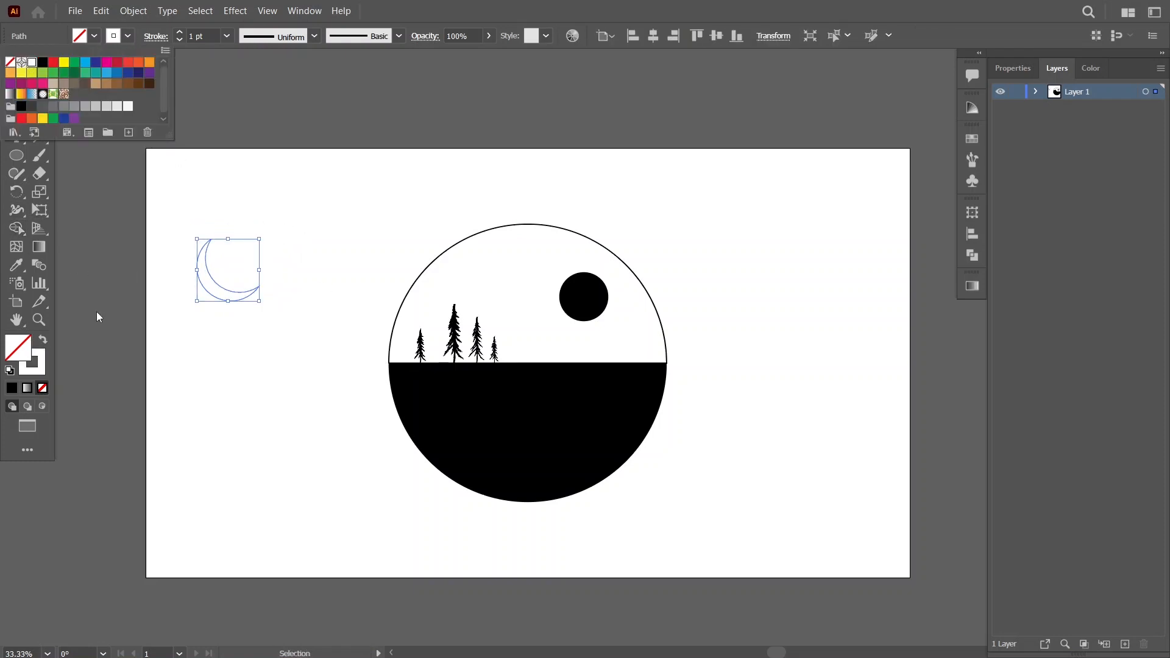
click(43, 339)
click(42, 339)
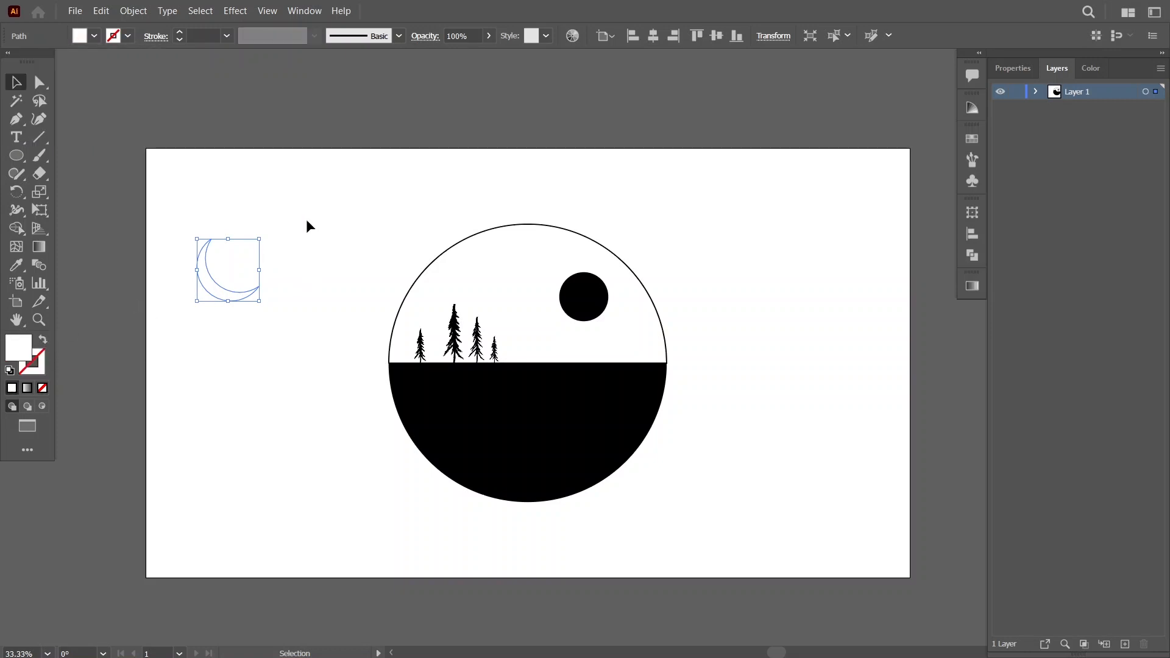
Move the crescent into the left part of the black lower half and scale it down.
click(268, 265)
drag(269, 266, 475, 436)
drag(509, 377, 449, 434)
click(785, 439)
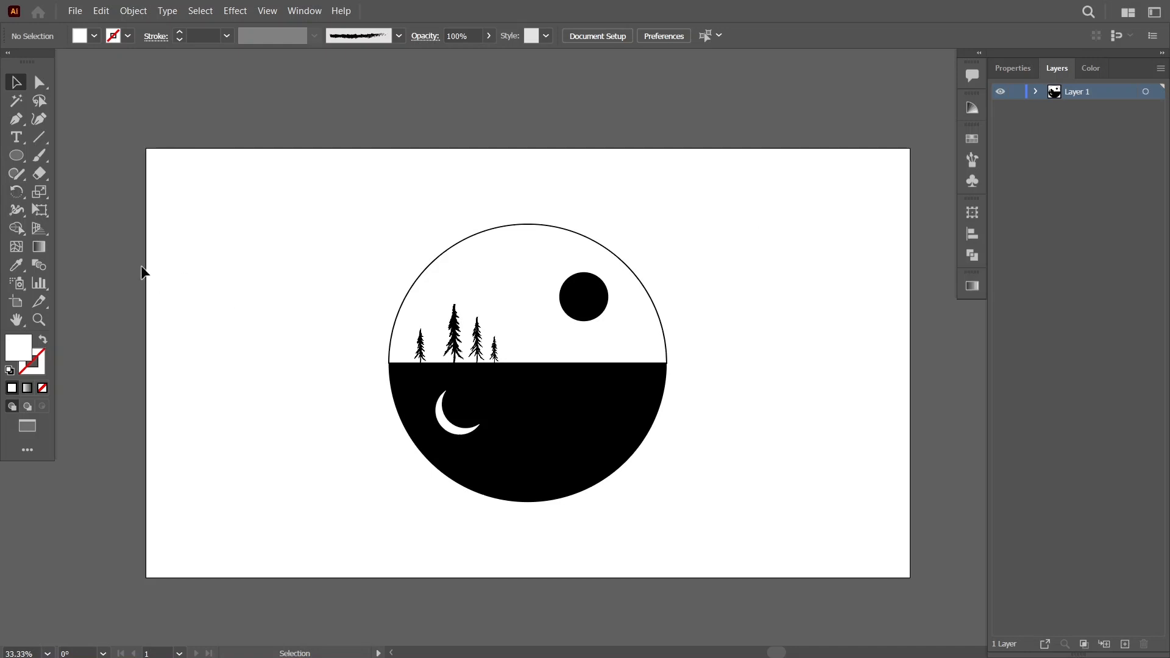
Draw a closed white range of inverted mountains with the Pen tool, hanging from the horizon into the right part of the black half.
click(16, 119)
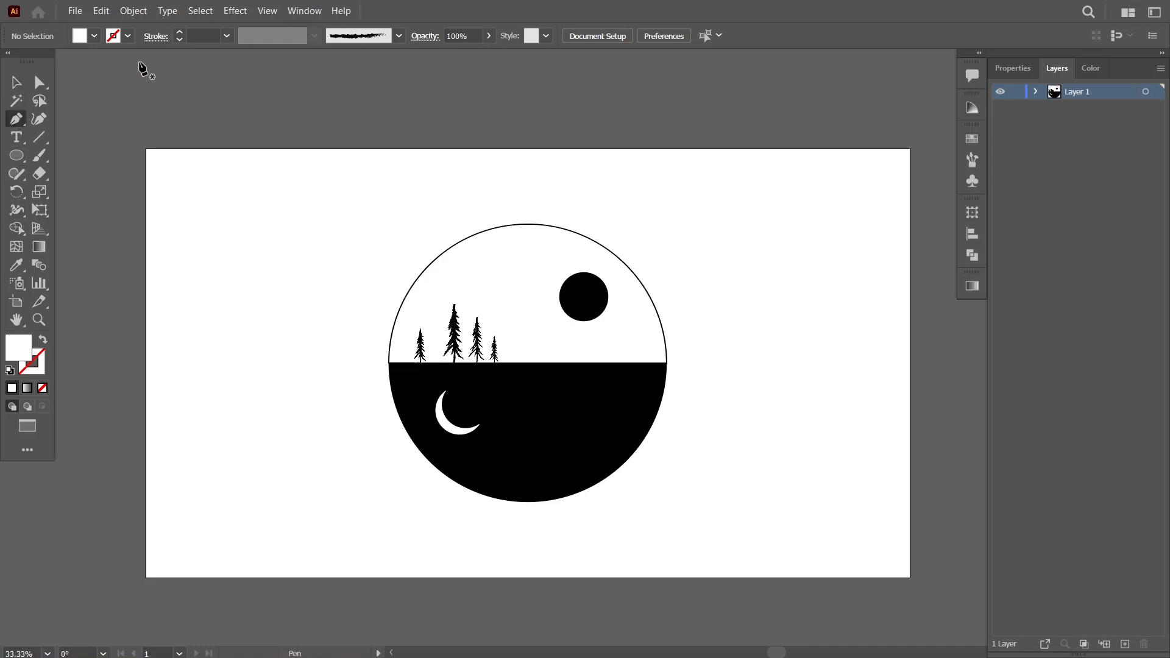
scroll(578, 439, up, 3)
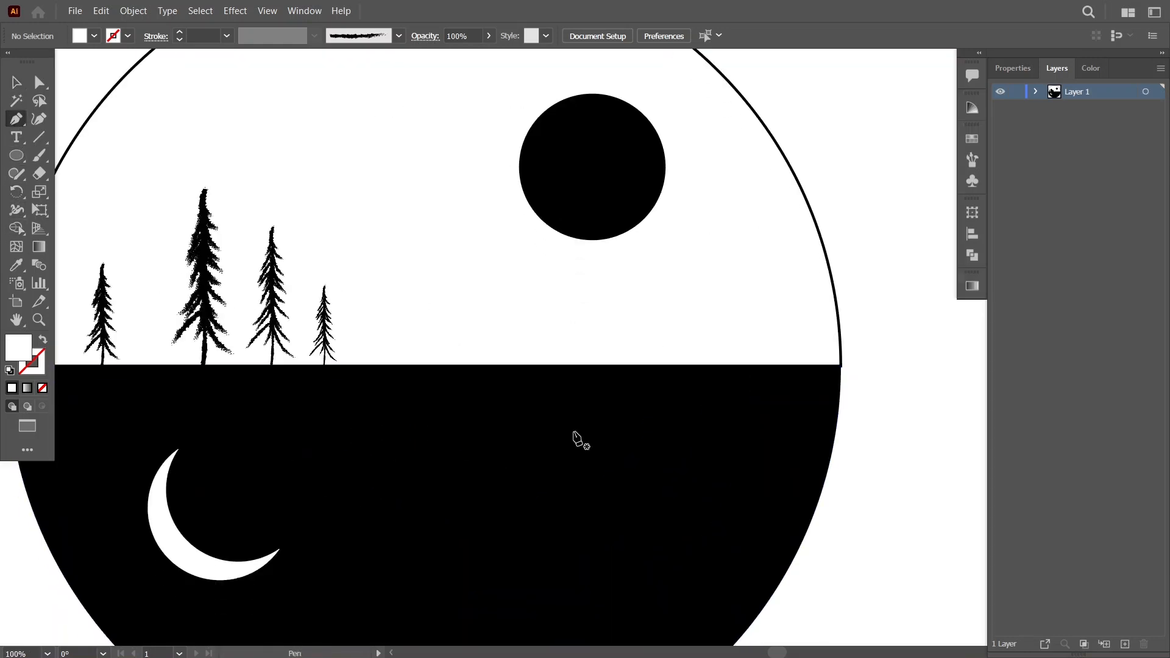
scroll(578, 439, down, 4)
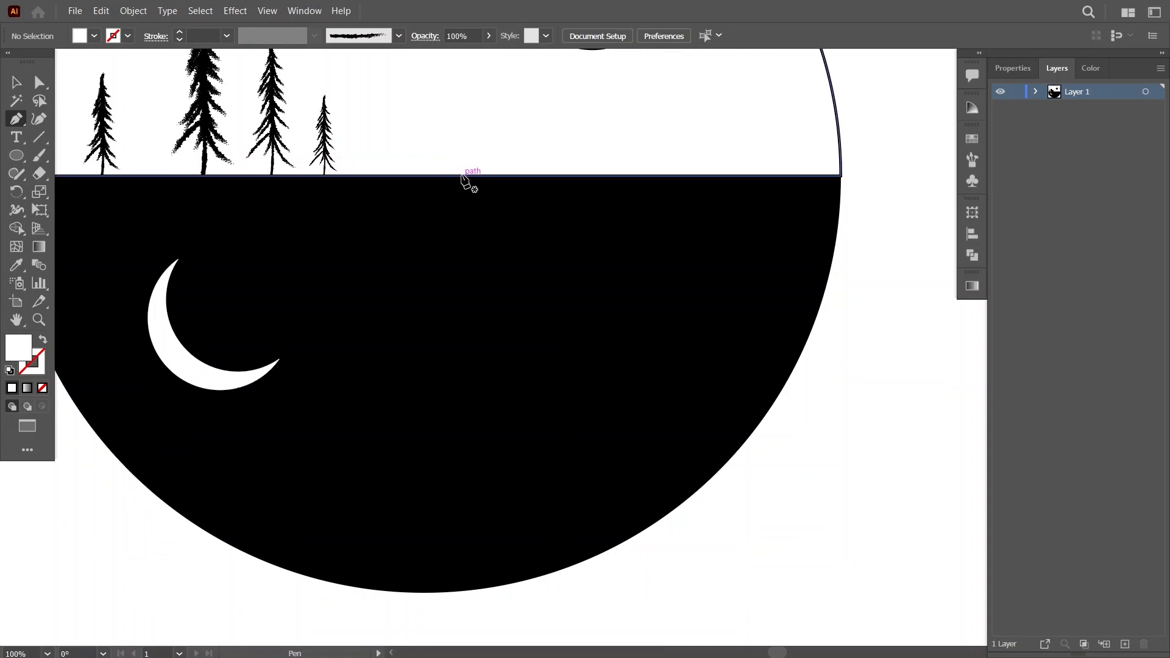
click(462, 176)
drag(480, 197, 506, 232)
drag(511, 246, 572, 275)
click(561, 246)
drag(584, 300, 585, 307)
drag(589, 324, 675, 332)
click(640, 295)
drag(694, 294, 815, 185)
click(730, 237)
click(760, 278)
click(824, 177)
click(463, 177)
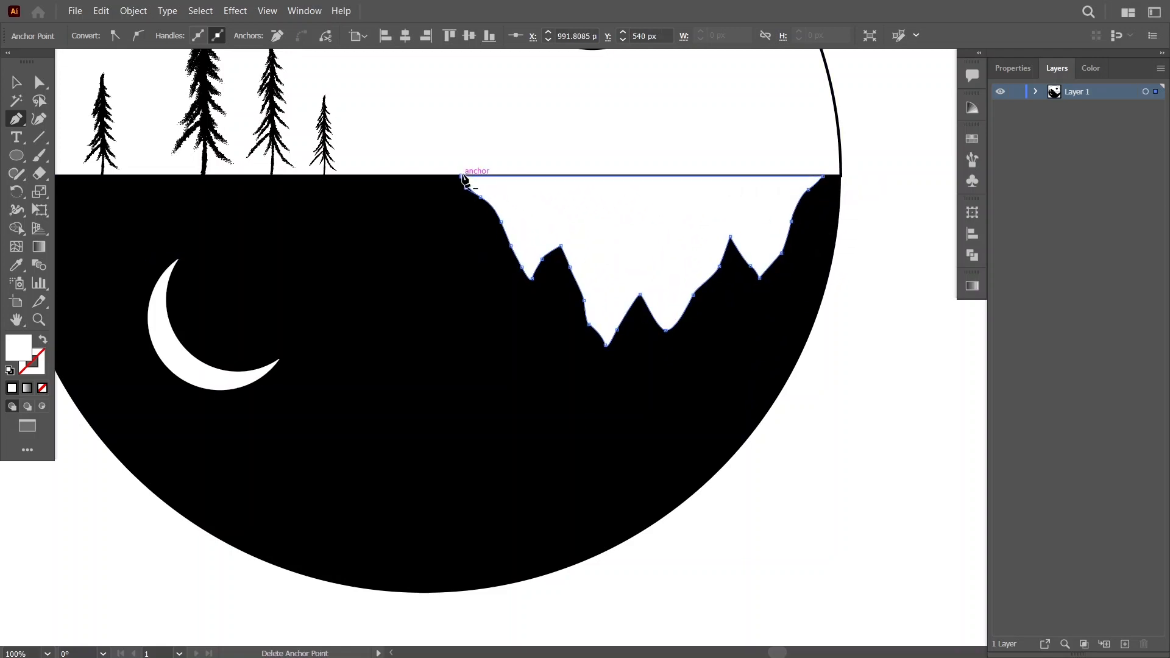
ctrl+click(933, 531)
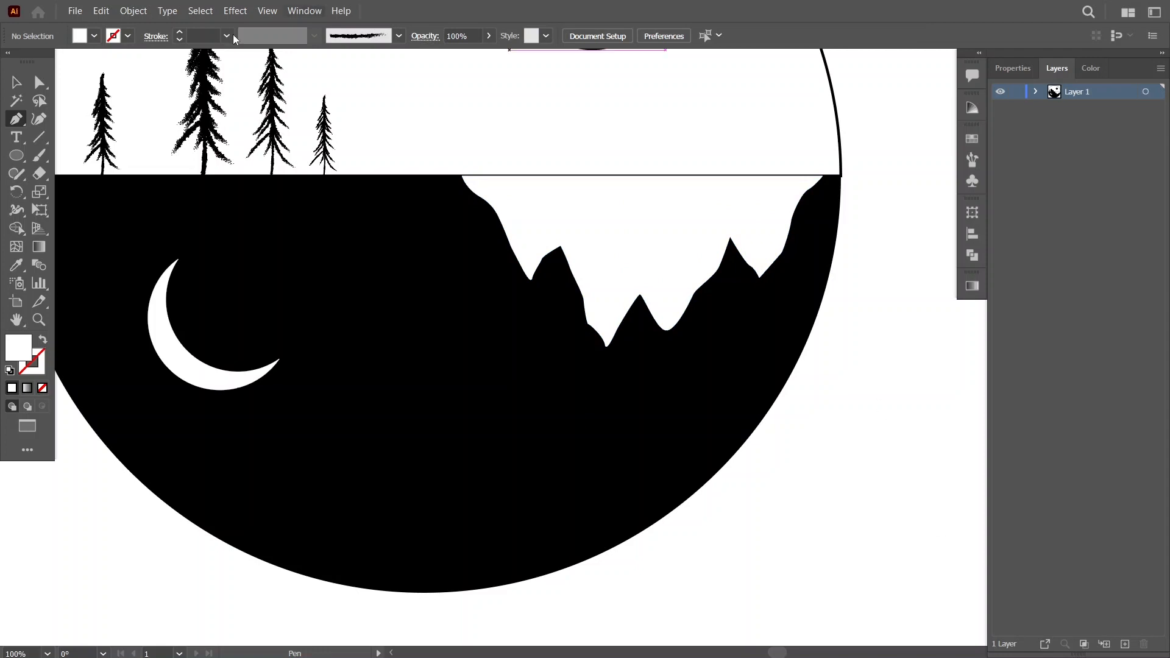
Set the drawing colors to no fill with a black stroke.
click(44, 345)
click(1008, 173)
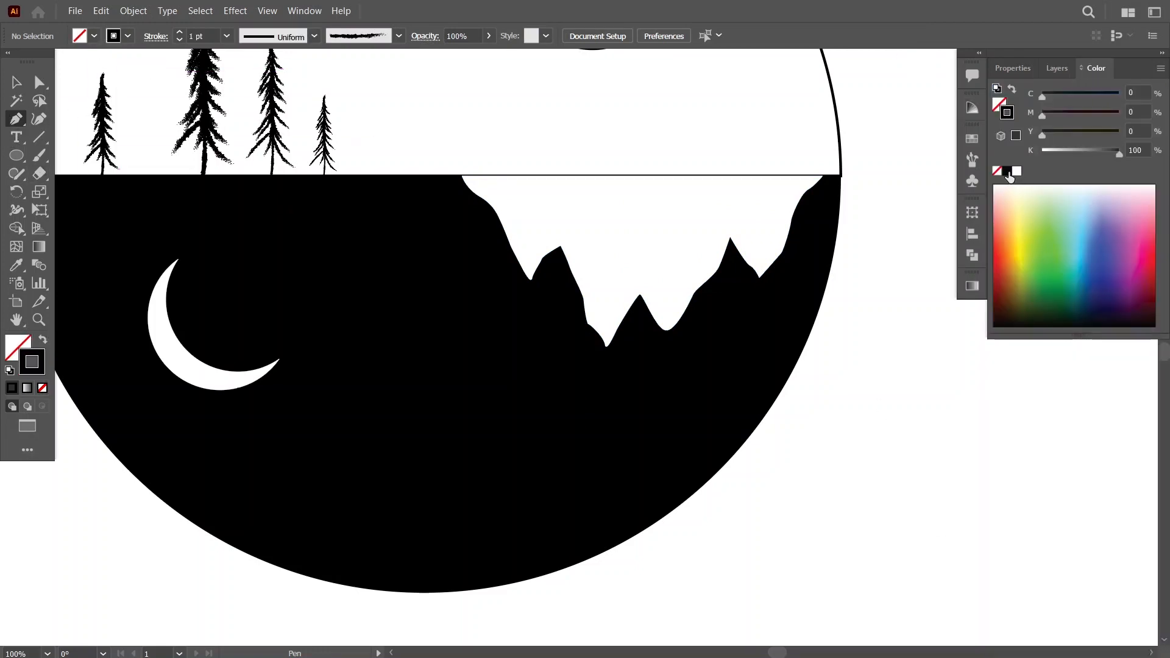
click(1057, 68)
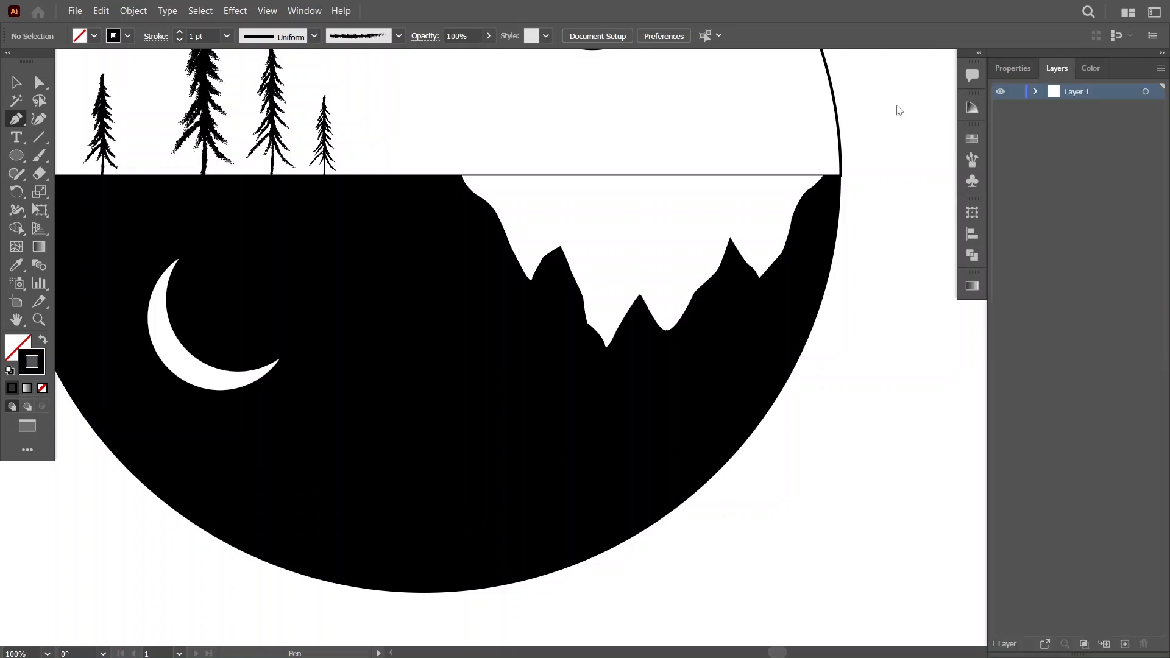
click(561, 246)
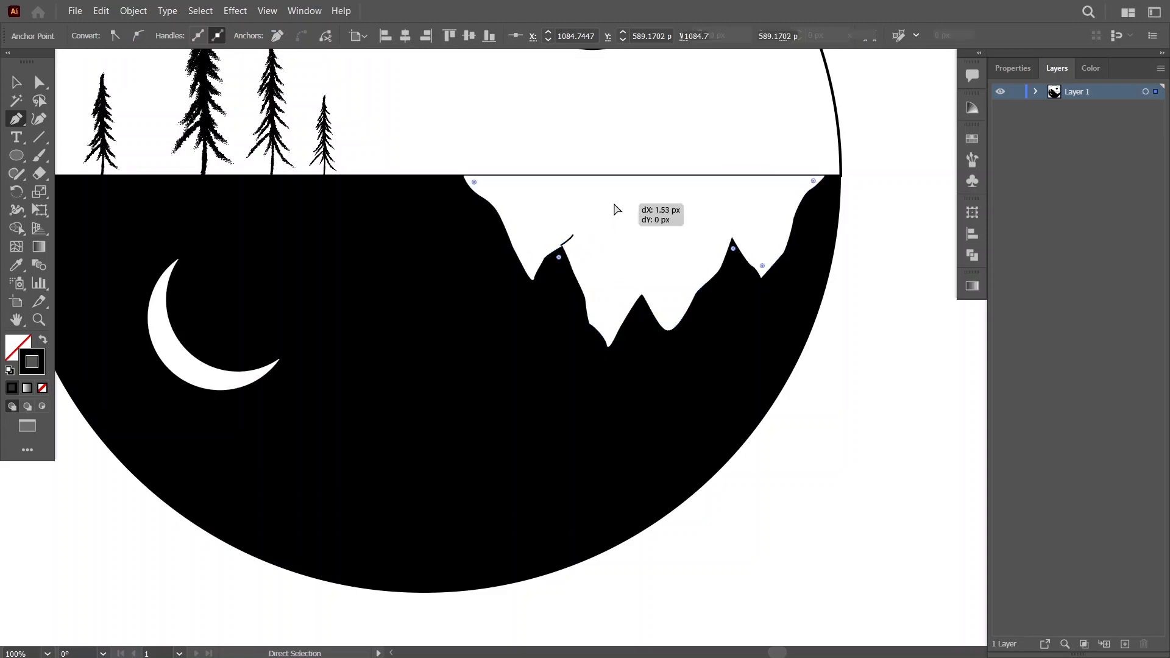
click(579, 229)
key(ctrl+z)
key(ctrl+z)
key(ctrl+z)
Draw a broken ridge line of three short 0.5 pt black dashes rising from the left valley into the white mountains.
key(ctrl+0)
key(ctrl+plus)
key(ctrl+plus)
key(ctrl+plus)
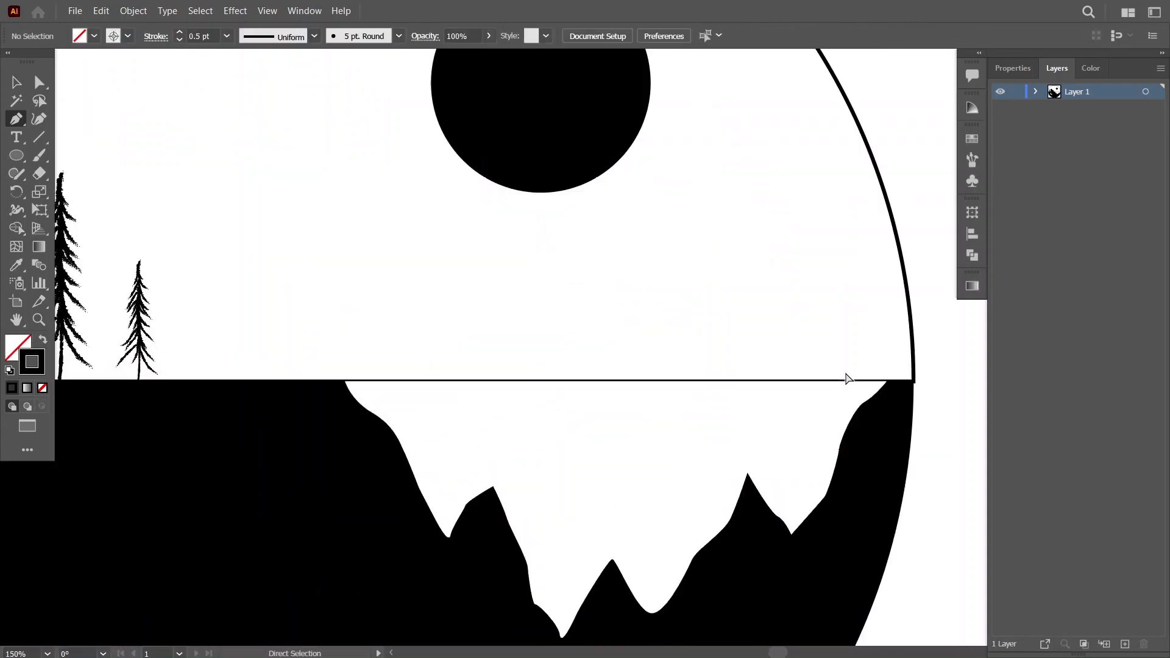
scroll(671, 365, down, 4)
scroll(488, 360, up, 1)
click(465, 356)
drag(476, 342, 476, 333)
ctrl+click(545, 217)
ctrl+click(545, 195)
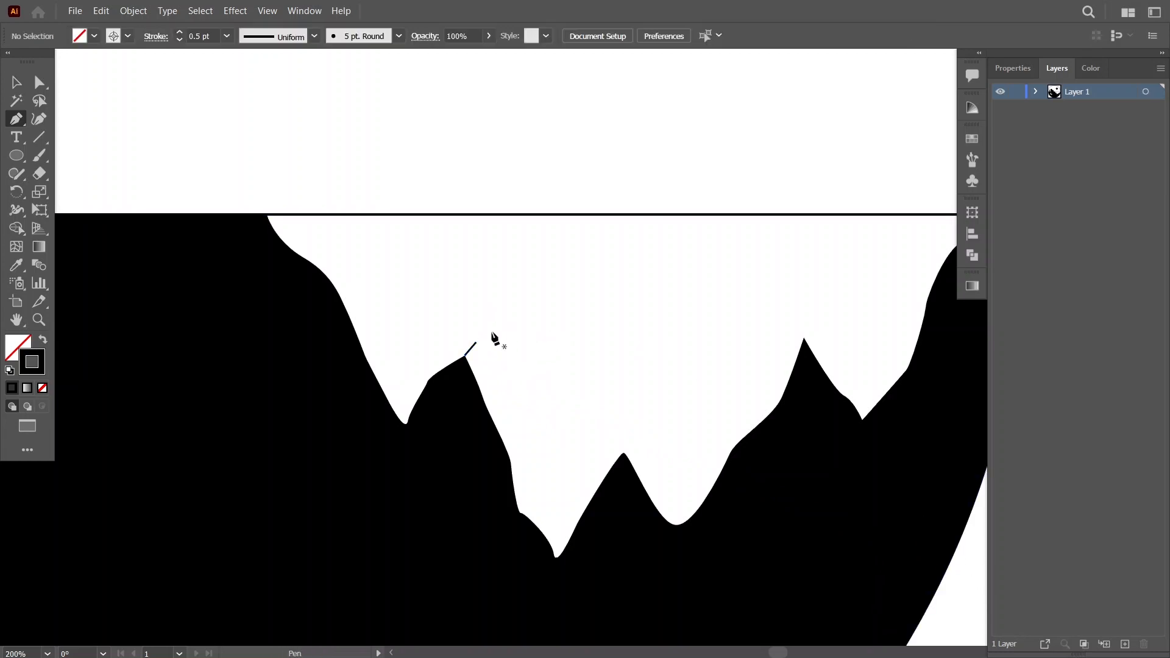
click(480, 335)
click(480, 334)
click(496, 307)
ctrl+click(935, 457)
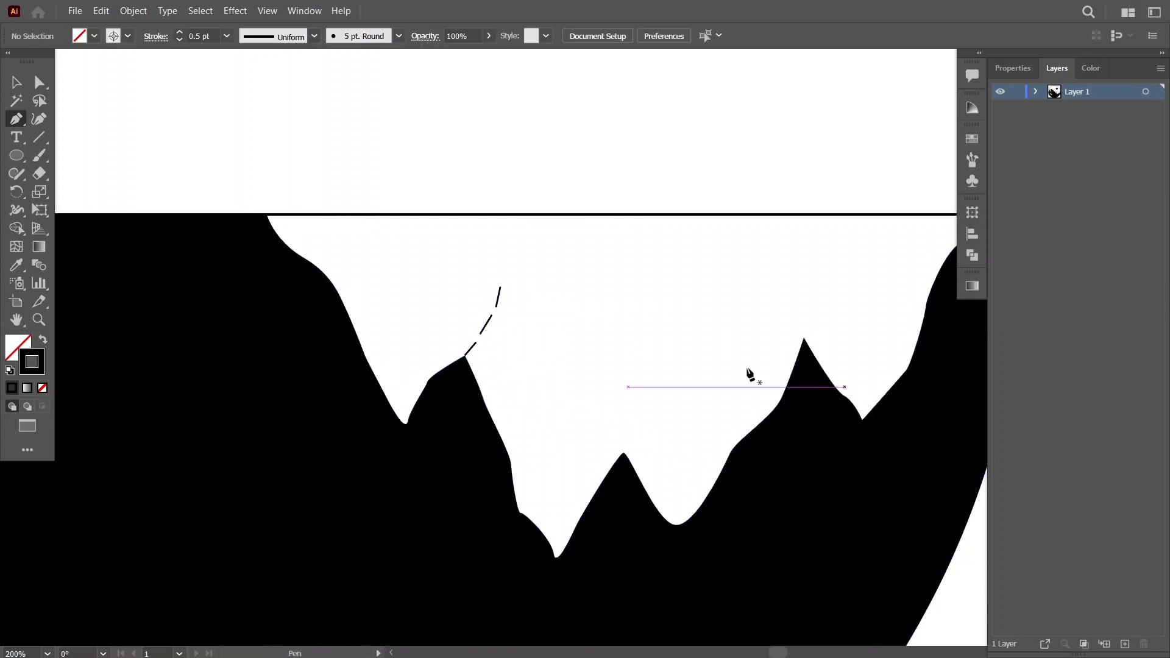
Draw four short dashes as a broken ridge line running from the middle valley up and to the left.
scroll(935, 457, right, 2)
click(477, 452)
click(470, 442)
click(477, 453)
click(464, 434)
click(455, 422)
click(464, 434)
click(447, 409)
click(432, 394)
click(446, 409)
click(428, 378)
click(424, 355)
click(427, 378)
Draw a broken ridge line of two short dashes rising from the right valley.
click(658, 337)
click(658, 337)
click(667, 307)
click(681, 283)
click(667, 306)
Draw a short bent crease inside the outer slope of the leftmost mountain.
click(202, 273)
click(216, 292)
drag(219, 310, 224, 319)
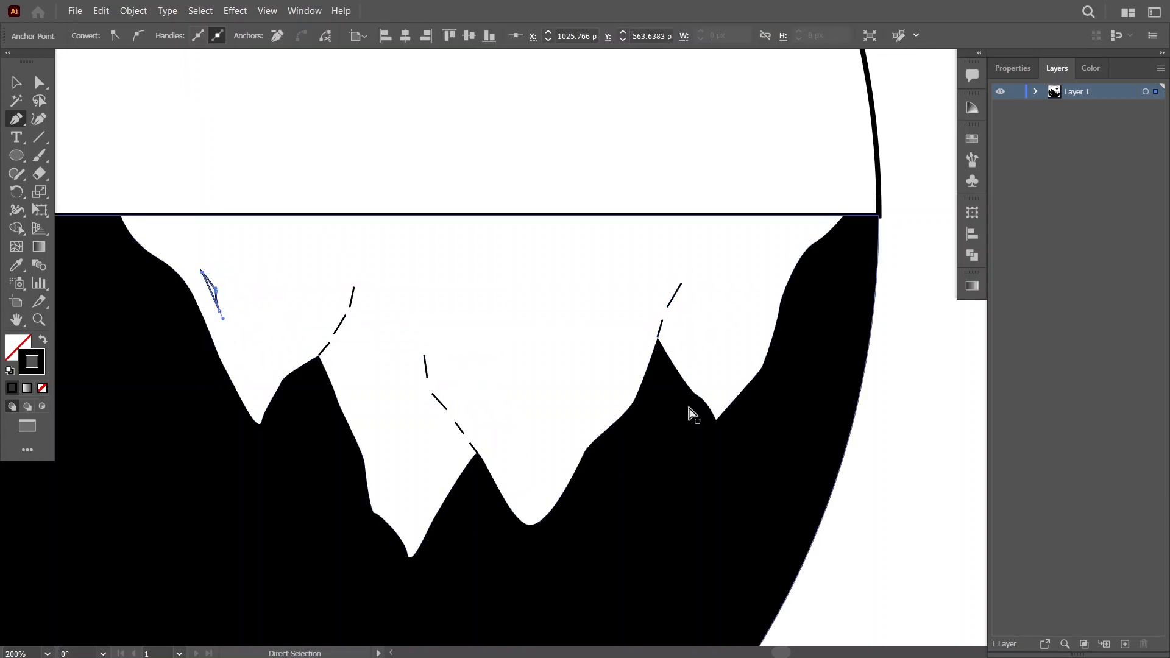
ctrl+click(465, 266)
Add three short creases along the left slope of the deepest peak and a small dash on the leftmost mountain.
click(360, 423)
drag(373, 461, 374, 472)
ctrl+click(406, 476)
click(393, 510)
drag(404, 524, 404, 528)
ctrl+click(929, 487)
click(373, 422)
click(376, 434)
ctrl+click(934, 453)
click(290, 301)
click(303, 292)
ctrl+click(940, 355)
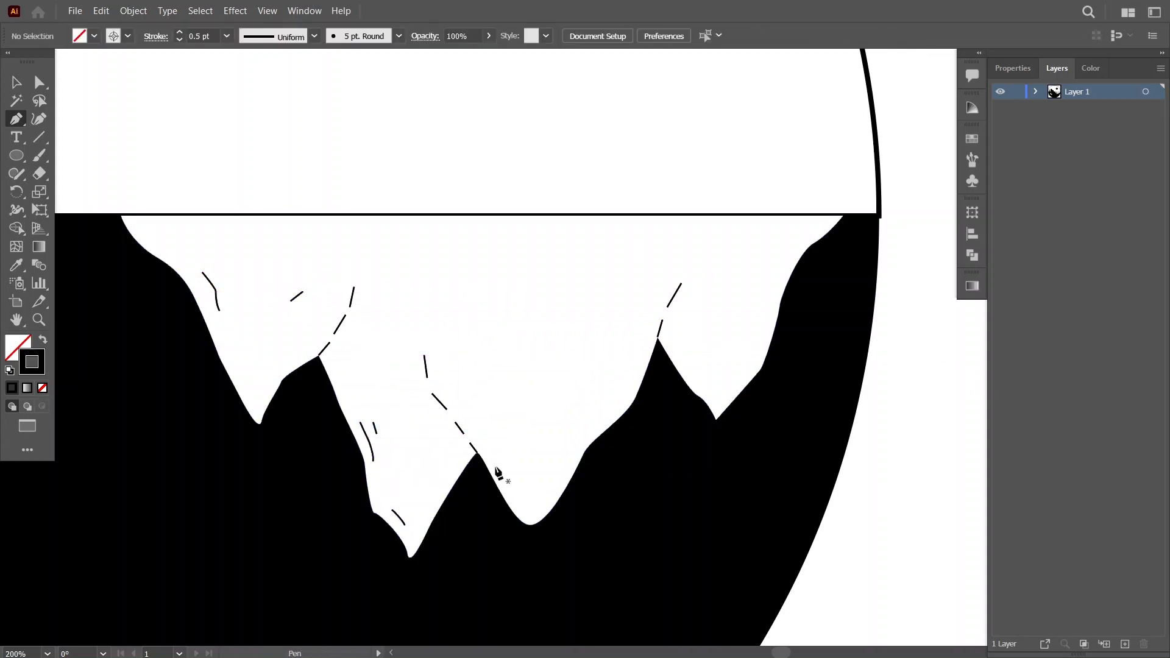
Draw a second broken ridge line of three strokes from the middle valley up and to the right.
ctrl+click(549, 396)
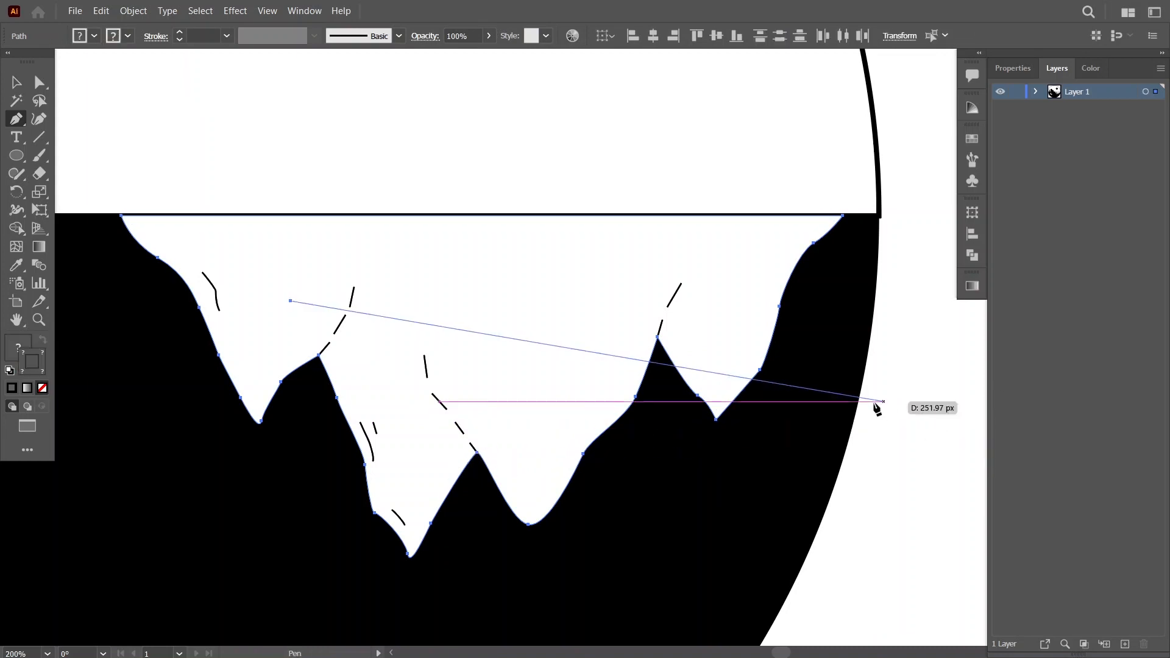
ctrl+click(930, 410)
mouse_move(497, 441)
mouse_down()
mouse_move(499, 431)
mouse_move(494, 449)
mouse_up()
click(492, 448)
click(513, 421)
click(521, 403)
click(514, 421)
click(529, 386)
click(545, 371)
click(530, 386)
Add a short crease on the right slope beside the middle valley and two creases inside the rightmost mountain.
click(548, 499)
click(548, 499)
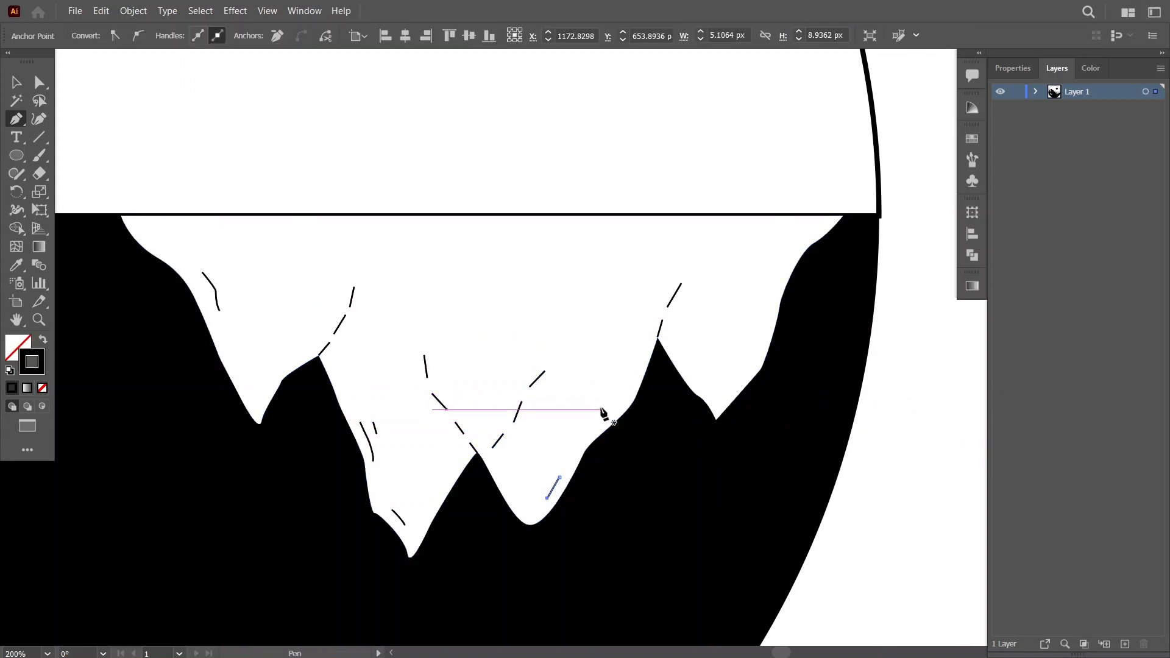
click(733, 340)
drag(749, 300, 762, 289)
key(Escape)
click(758, 272)
click(767, 256)
key(Escape)
Add a tiny dash beside the left valley's right slope and another short dash on the leftmost mountain.
click(337, 380)
click(343, 386)
key(Escape)
click(310, 297)
click(323, 282)
ctrl+click(908, 344)
Draw two diagonal dashes in the upper middle of the mountains and a small curved stroke to their right.
scroll(906, 345, down, 3)
click(613, 327)
click(620, 334)
ctrl+click(939, 326)
click(624, 338)
click(630, 345)
ctrl+click(942, 324)
click(640, 320)
drag(645, 328, 650, 331)
click(653, 327)
ctrl+click(857, 280)
click(17, 155)
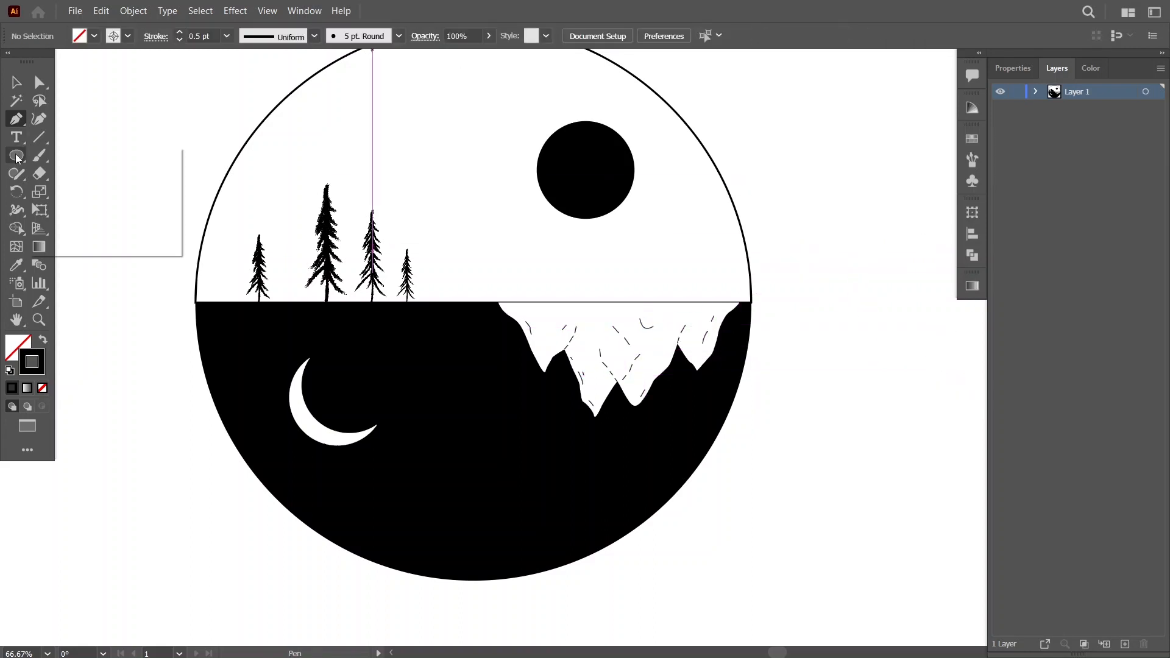
click(73, 228)
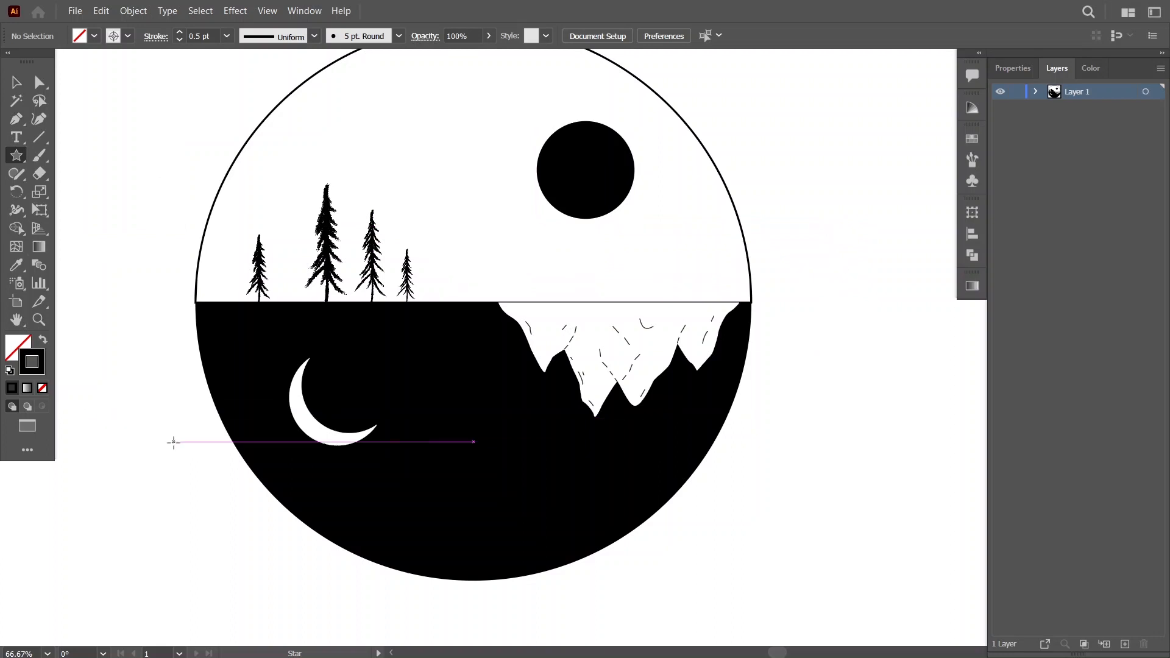
mouse_move(830, 295)
mouse_down()
mouse_move(856, 312)
mouse_move(844, 305)
mouse_up()
click(17, 265)
click(306, 412)
click(17, 82)
drag(832, 295, 385, 505)
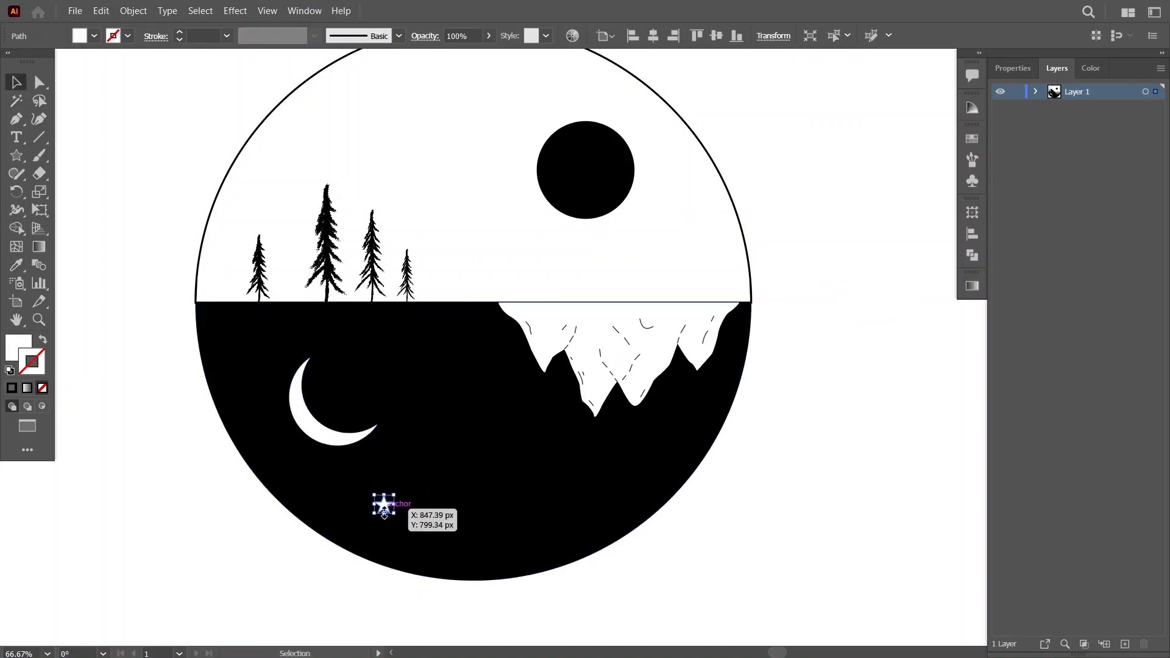
key(Delete)
Draw a small white four-pointed star in the night half just below the crescent moon.
click(17, 155)
mouse_move(373, 501)
mouse_down()
mouse_move(382, 509)
mouse_move(372, 502)
mouse_up()
key(v)
click(552, 499)
click(849, 452)
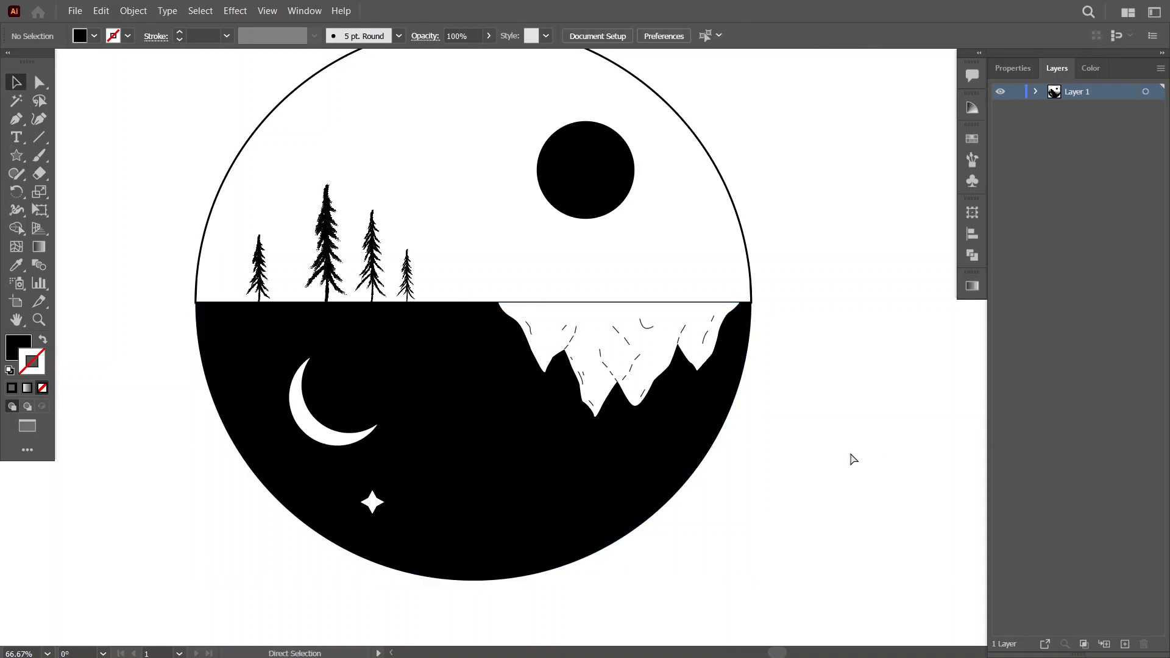
Draw a smaller tilted four-pointed star below the mountains and match its white fill to the first star with the Eyedropper.
key(ctrl+equal)
scroll(849, 452, down, 3)
click(17, 156)
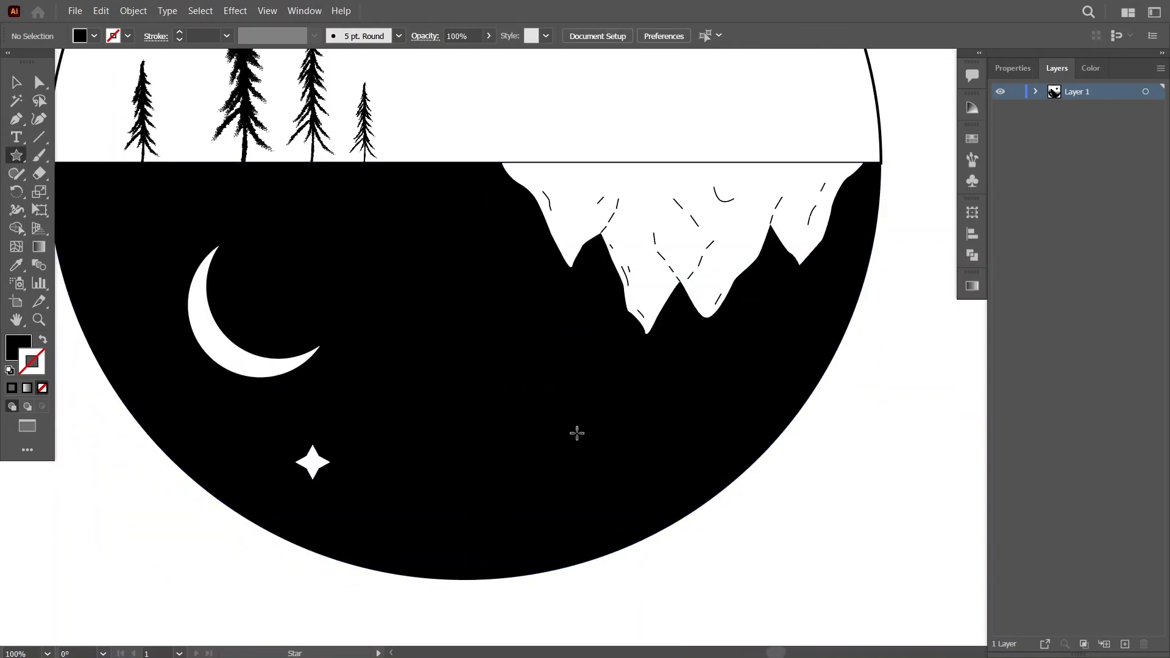
mouse_move(551, 436)
mouse_down()
mouse_move(565, 450)
mouse_move(555, 442)
mouse_up()
click(17, 265)
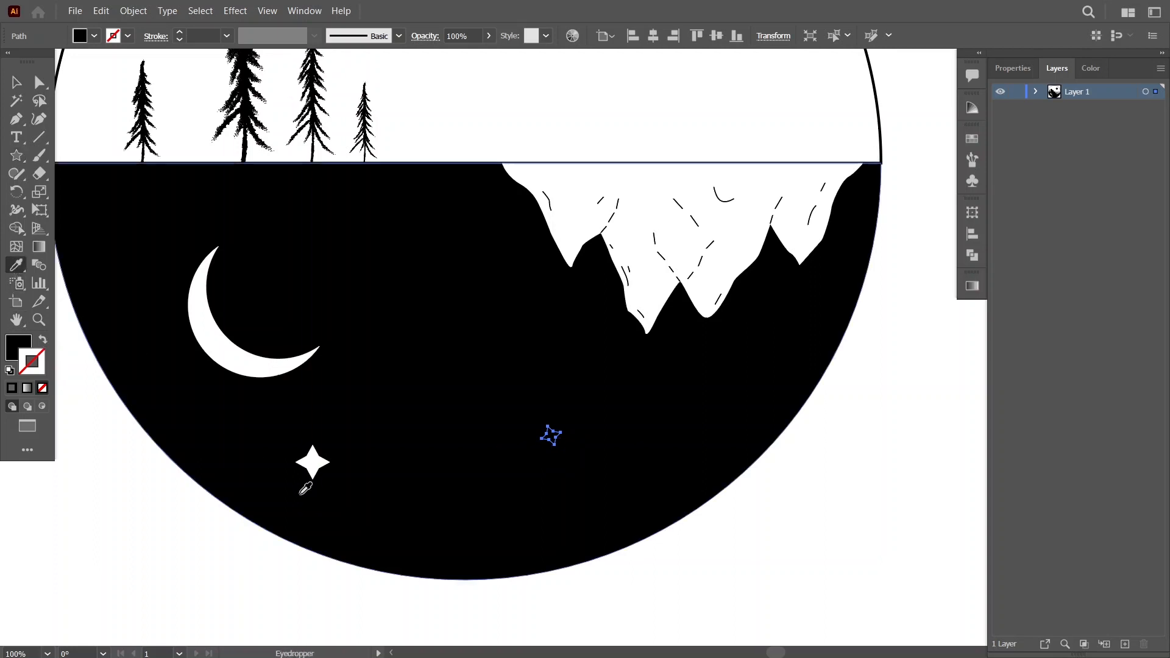
click(315, 460)
Scatter more small white four-pointed stars of varying size and rotation around the moon and mountains across the night sky.
click(17, 155)
drag(356, 267, 358, 270)
drag(451, 299, 472, 302)
key(ctrl+z)
drag(612, 355, 615, 359)
drag(753, 334, 757, 337)
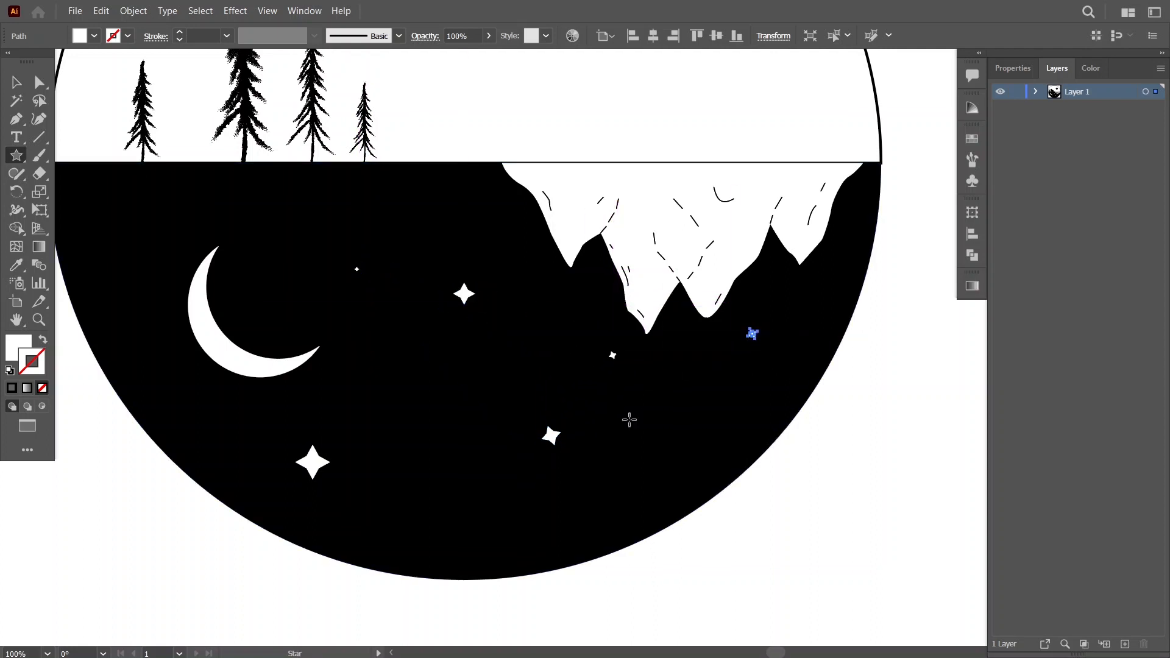
drag(93, 206, 97, 210)
drag(149, 367, 152, 370)
drag(387, 186, 390, 189)
drag(255, 217, 257, 219)
drag(427, 520, 430, 522)
drag(621, 493, 623, 495)
drag(719, 397, 722, 401)
drag(849, 226, 852, 229)
drag(411, 369, 414, 372)
Dot round white stars across the night sky with the Paintbrush, using the 5 pt. Round brush and a 1 pt white stroke.
click(15, 155)
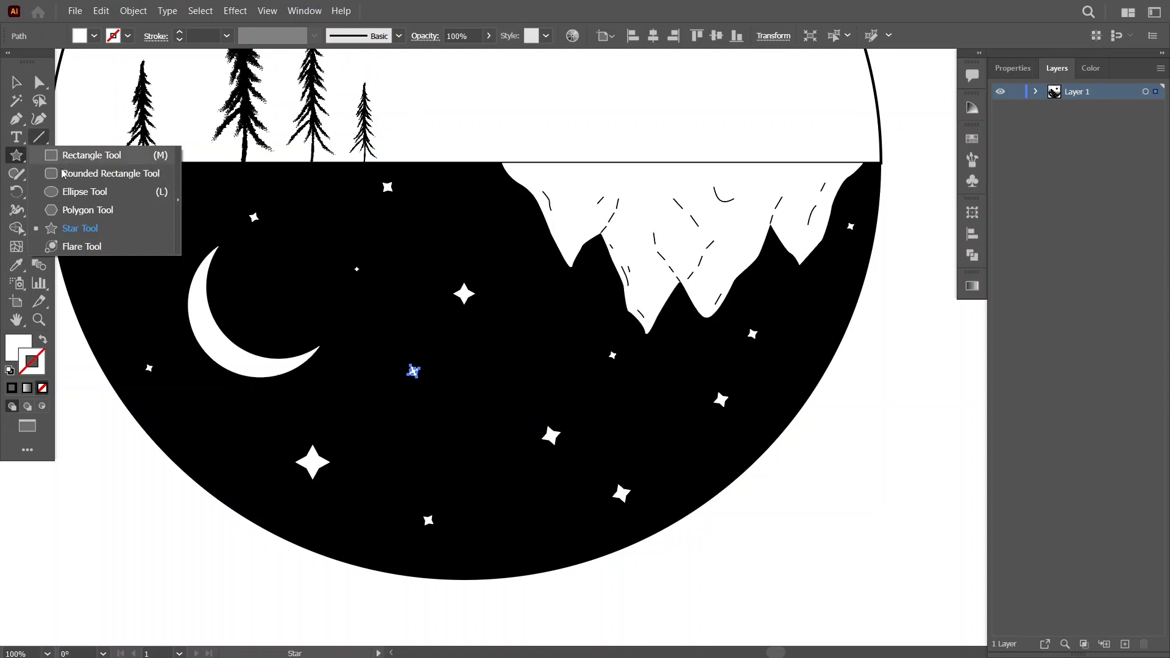
click(85, 192)
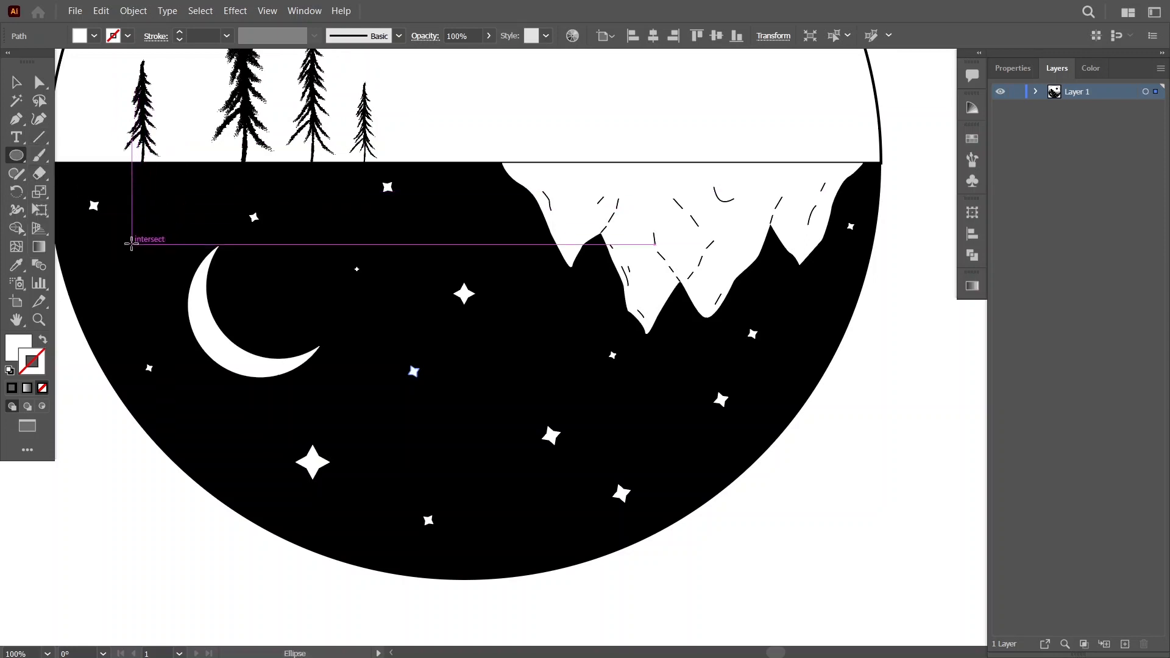
key(b)
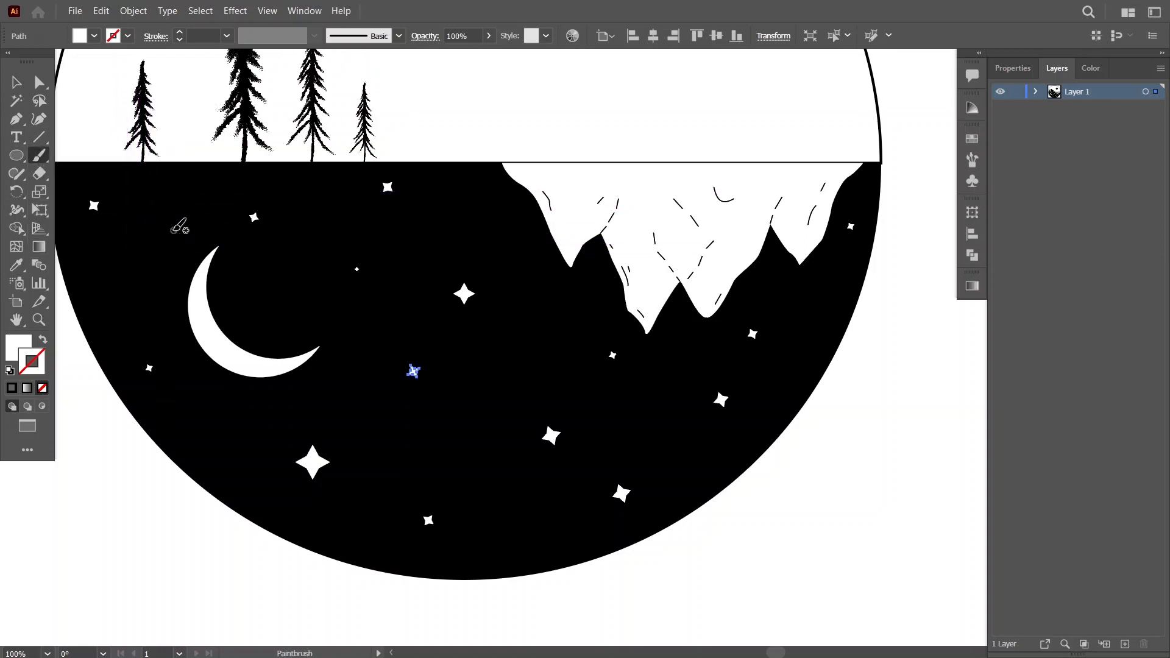
click(174, 231)
click(393, 424)
click(534, 336)
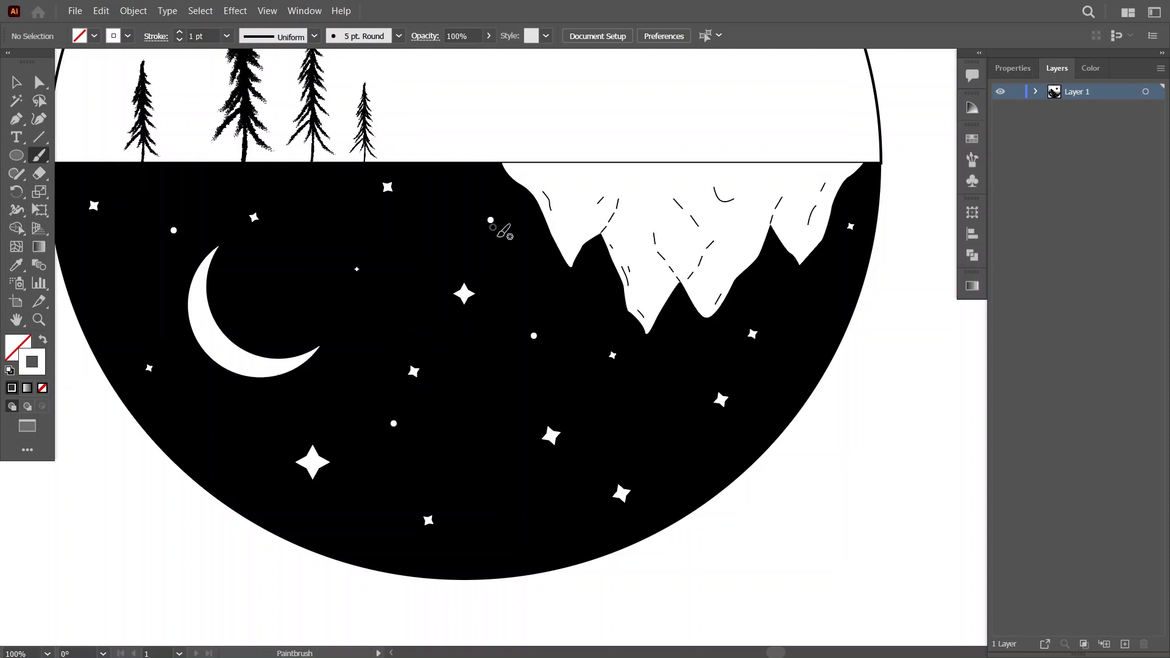
click(631, 441)
click(775, 351)
click(783, 282)
click(235, 430)
click(280, 480)
click(117, 298)
click(270, 293)
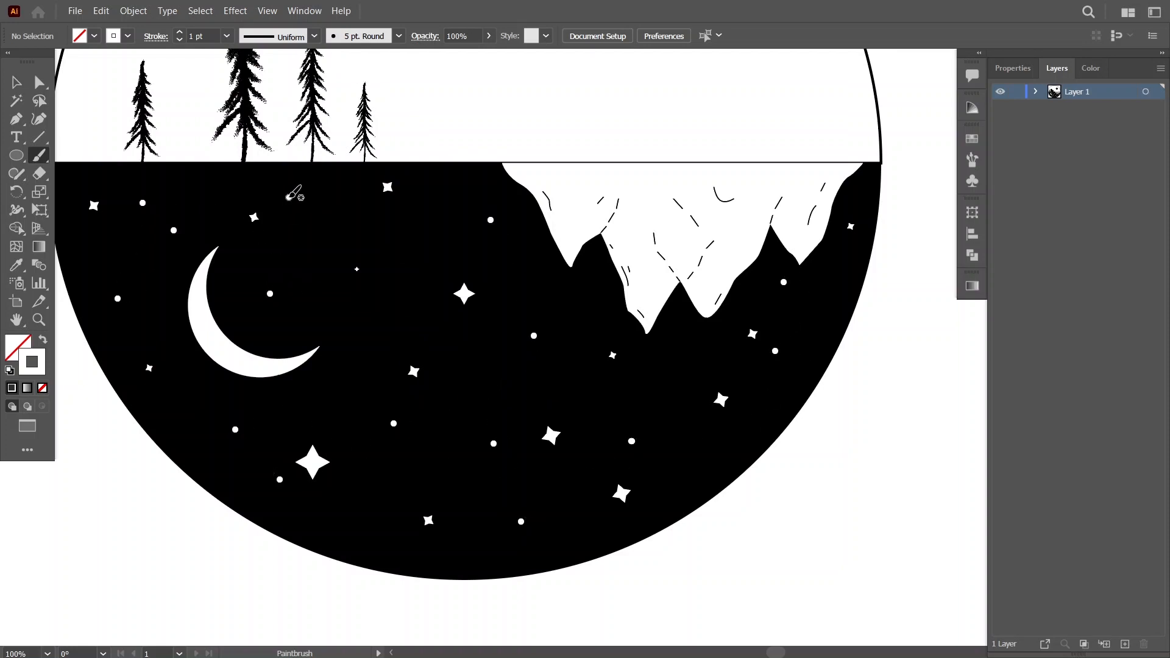
click(192, 410)
key(v)
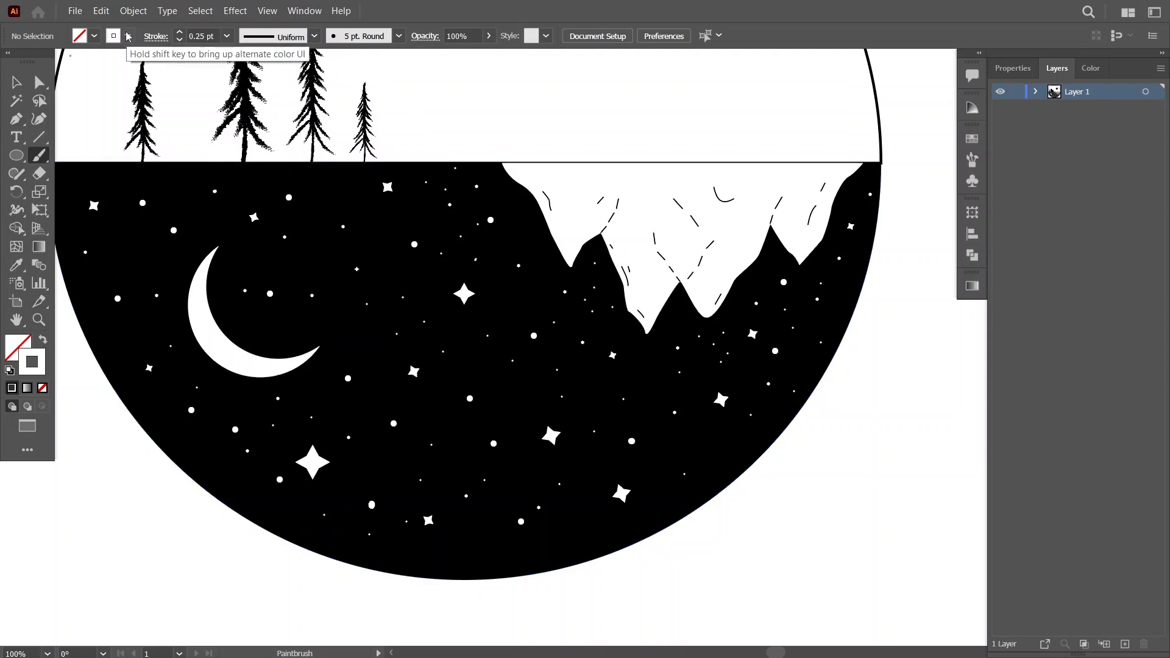
Set the Paintbrush stroke color to black.
click(128, 38)
click(41, 63)
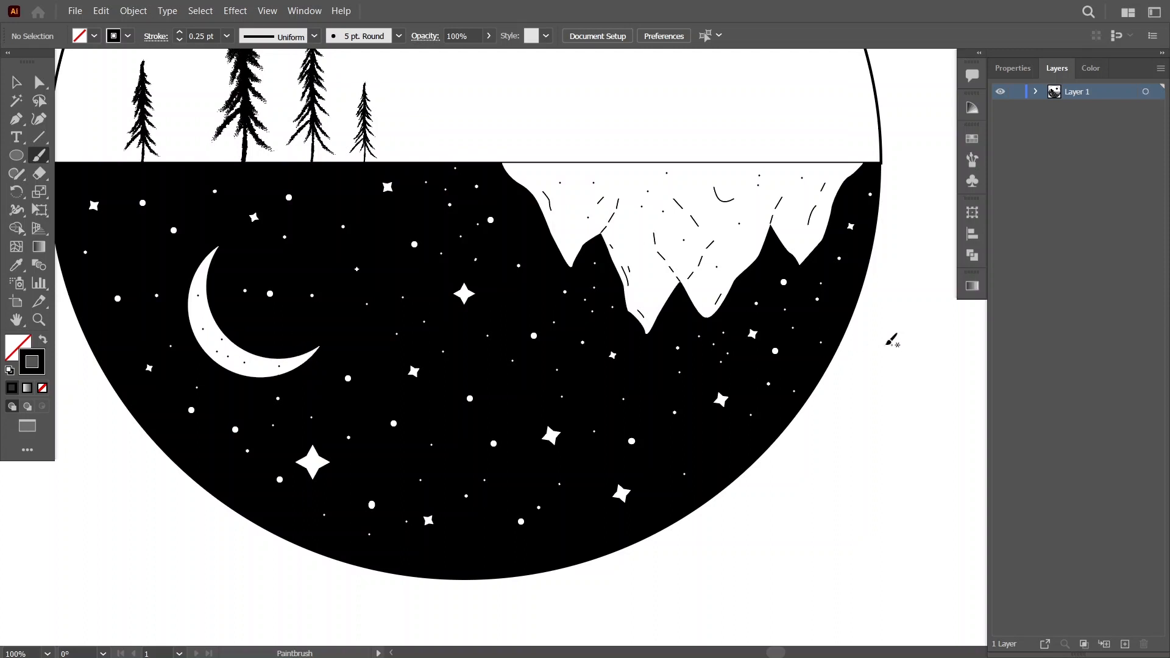
Change the Paintbrush stroke color to white in the Color Picker.
double_click(43, 359)
drag(402, 231, 383, 217)
click(755, 224)
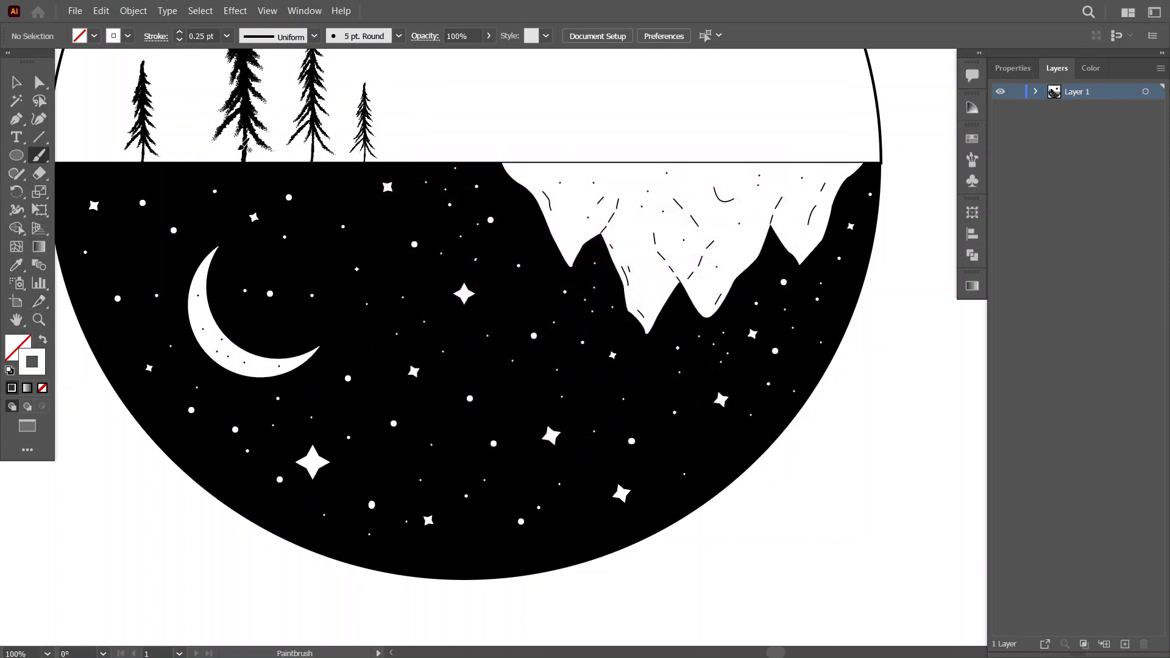
Dot small white specks across the black sun with the Paintbrush, using the 0.25 pt white stroke.
scroll(597, 267, up, 5)
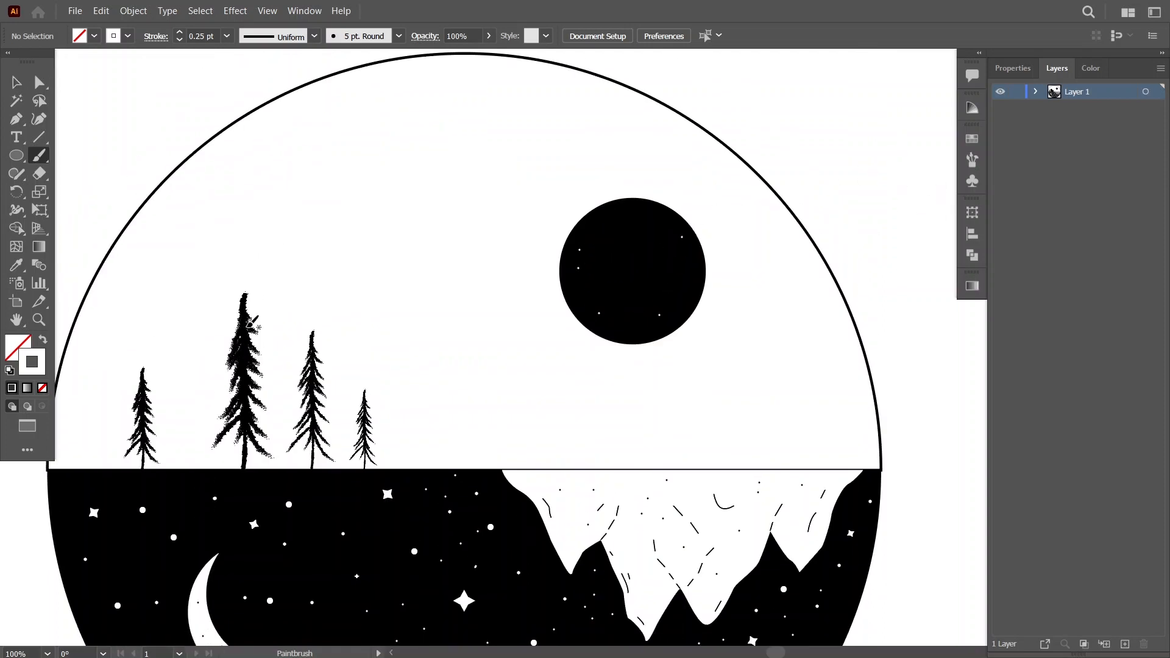
key(v)
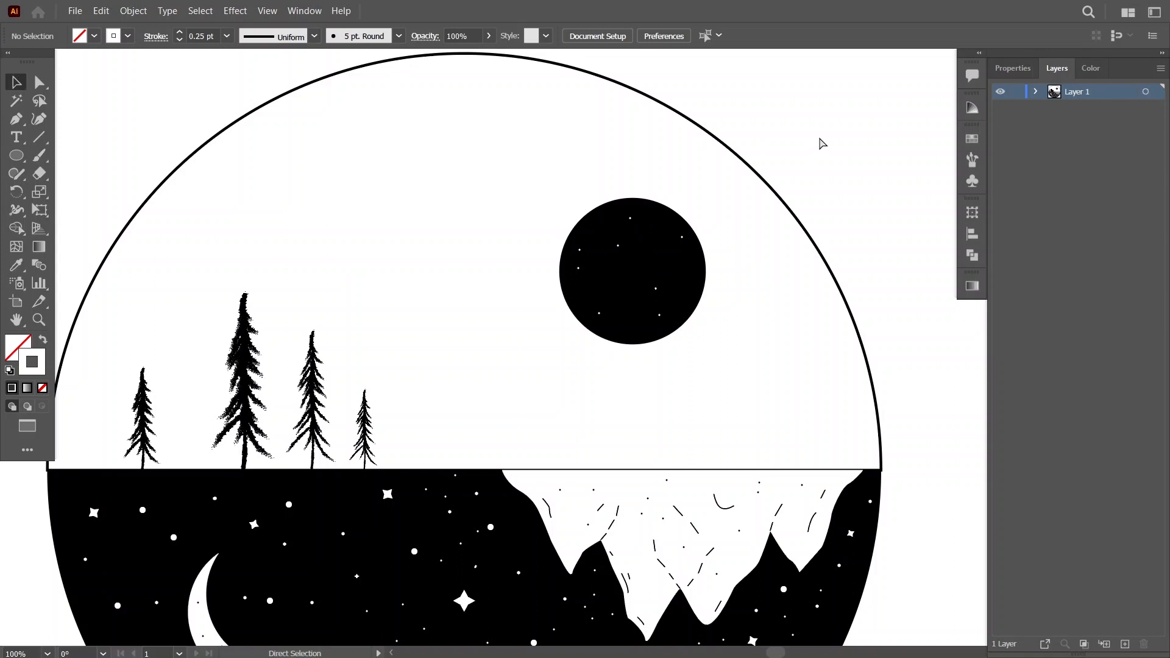
Give the upper semicircle of the landscape a white fill and a 1 pt black stroke.
key(ctrl+minus)
key(ctrl+minus)
key(ctrl+minus)
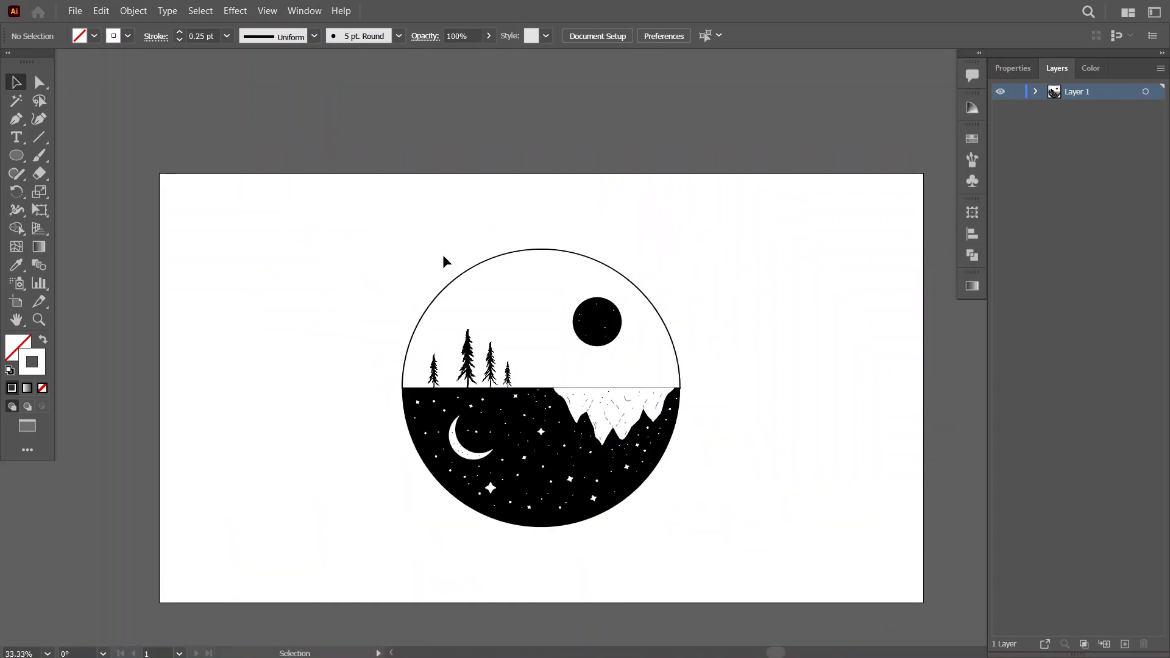
click(468, 279)
click(44, 341)
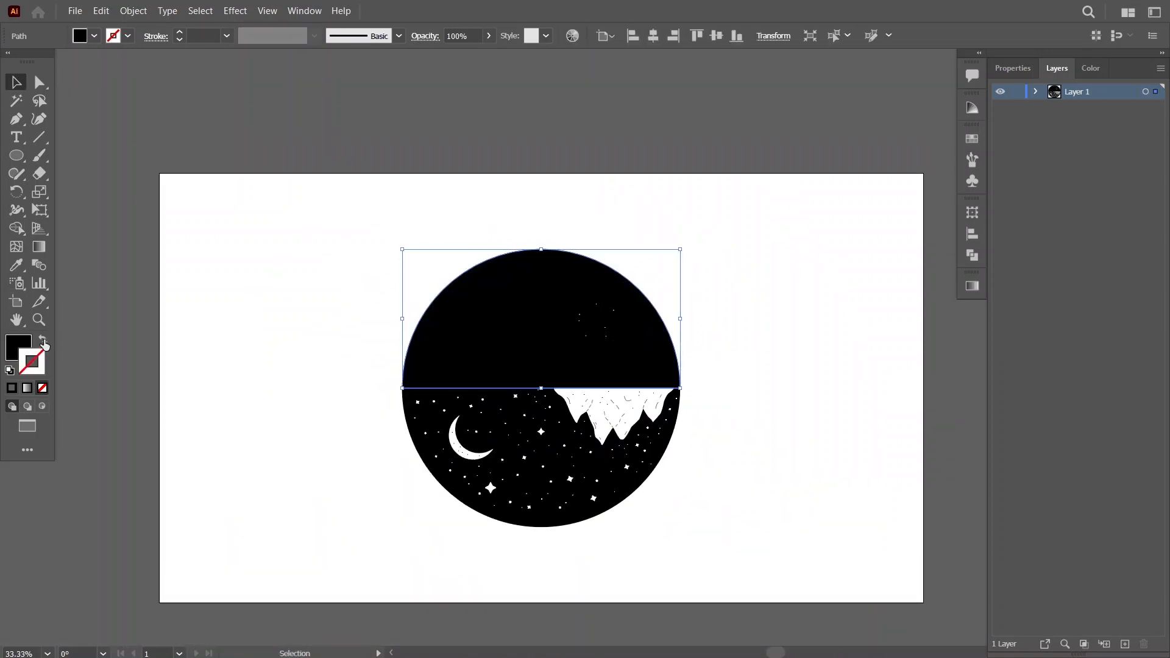
click(13, 351)
click(1017, 172)
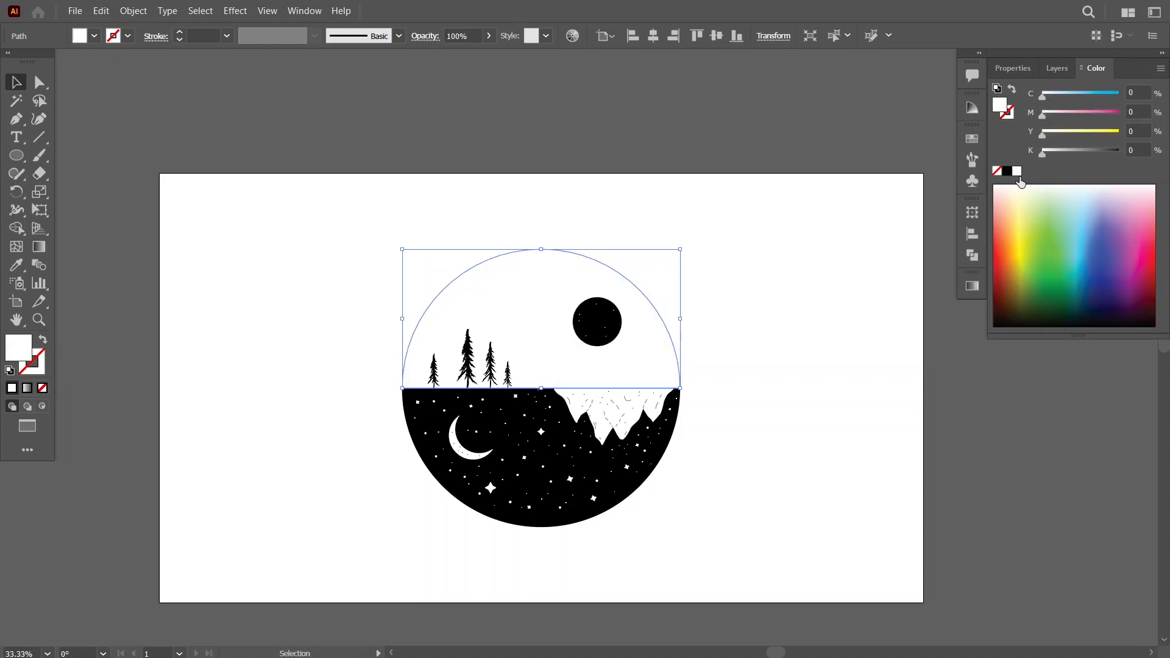
click(1006, 112)
click(1007, 171)
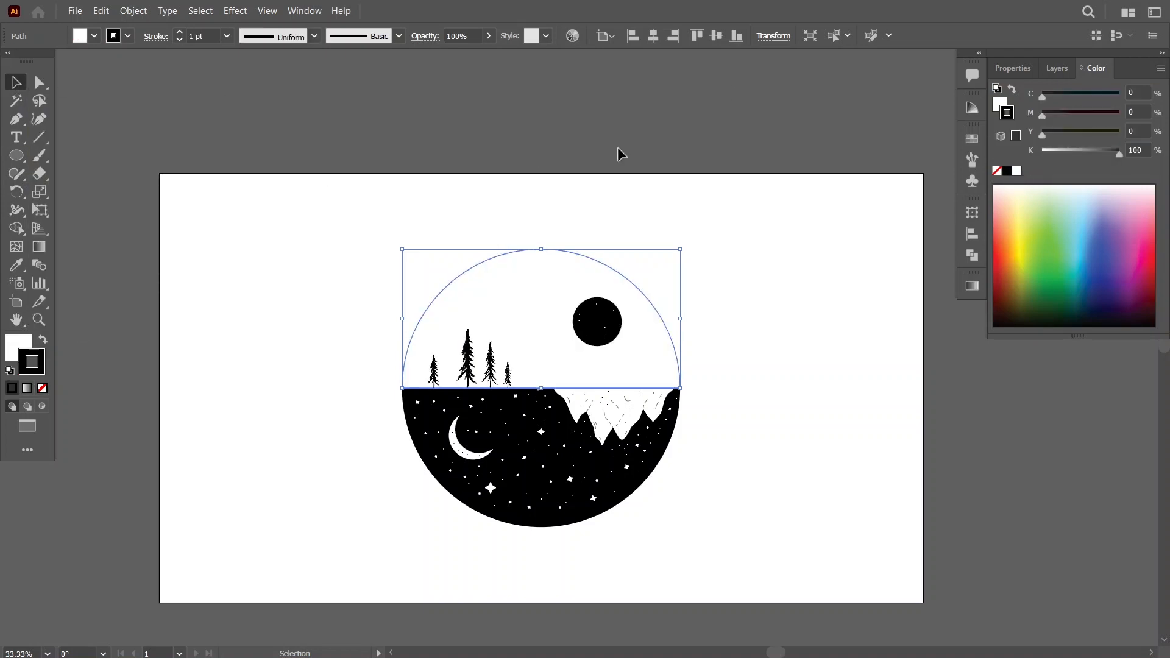
click(619, 152)
Increase the stroke weight of the upper semicircle to thicken its black outline.
click(454, 280)
click(180, 33)
click(180, 33)
Add a 2 pt black stroke to the lower night-sky semicircle and return to the layer list.
click(670, 447)
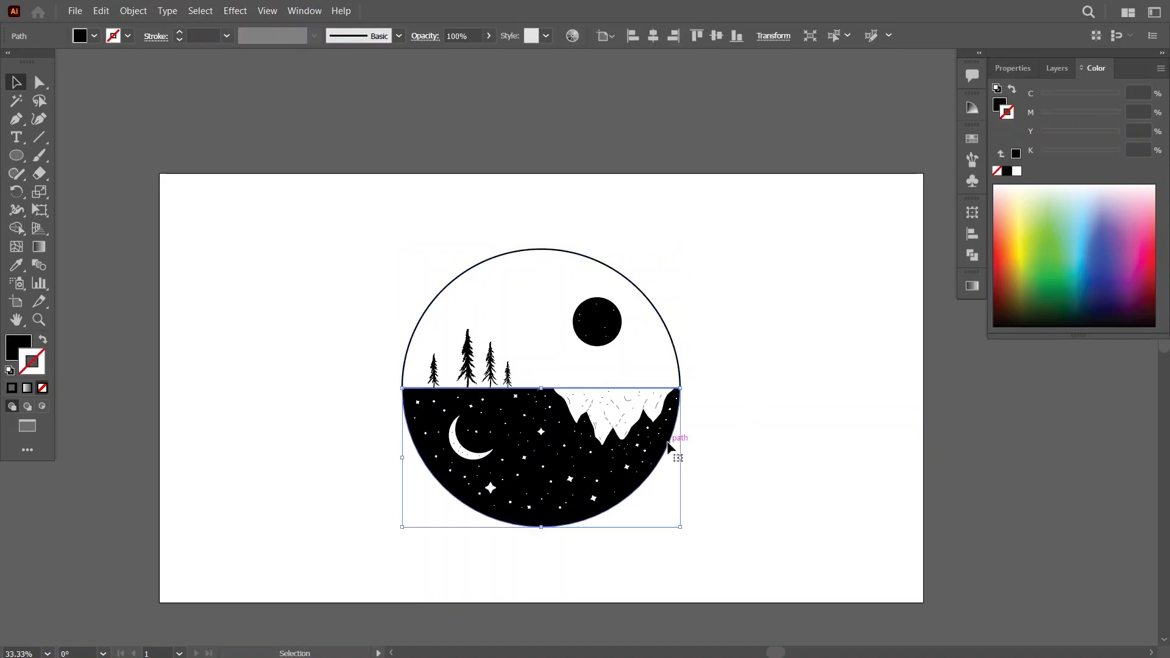
click(180, 34)
click(180, 33)
click(180, 34)
click(180, 33)
click(597, 136)
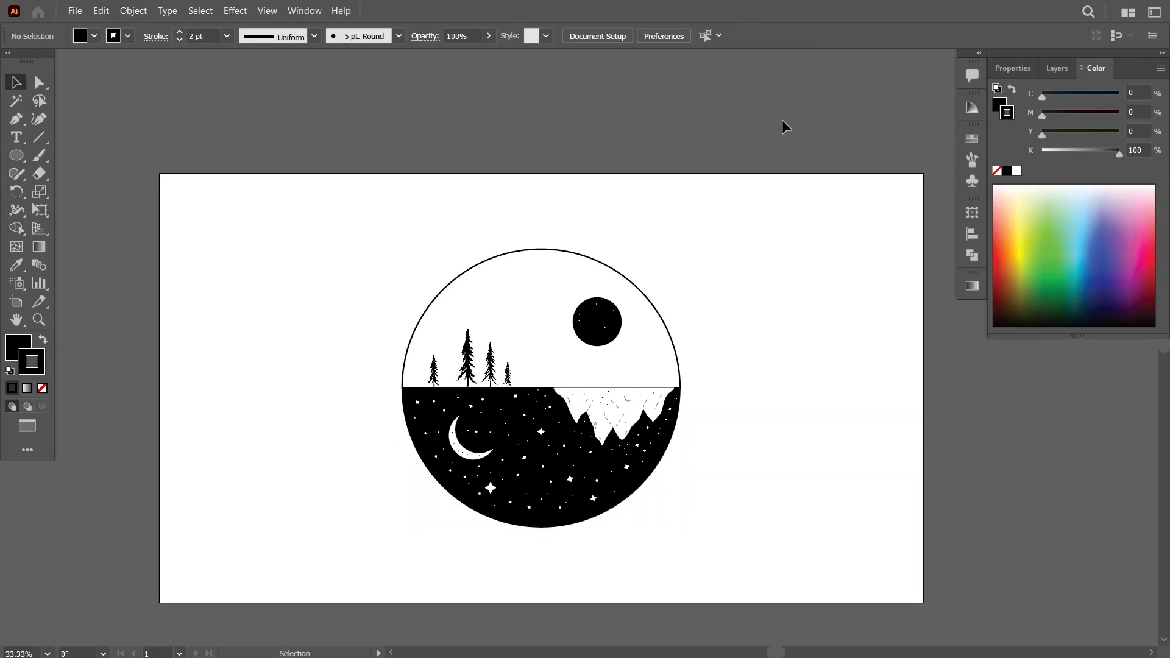
click(1056, 71)
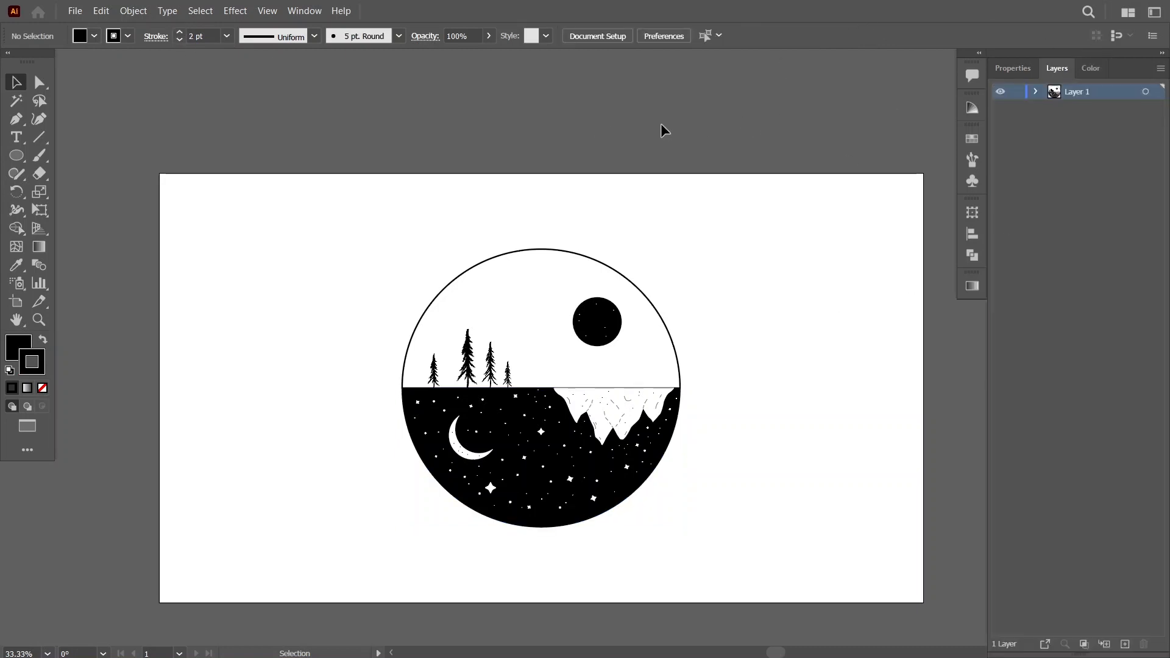